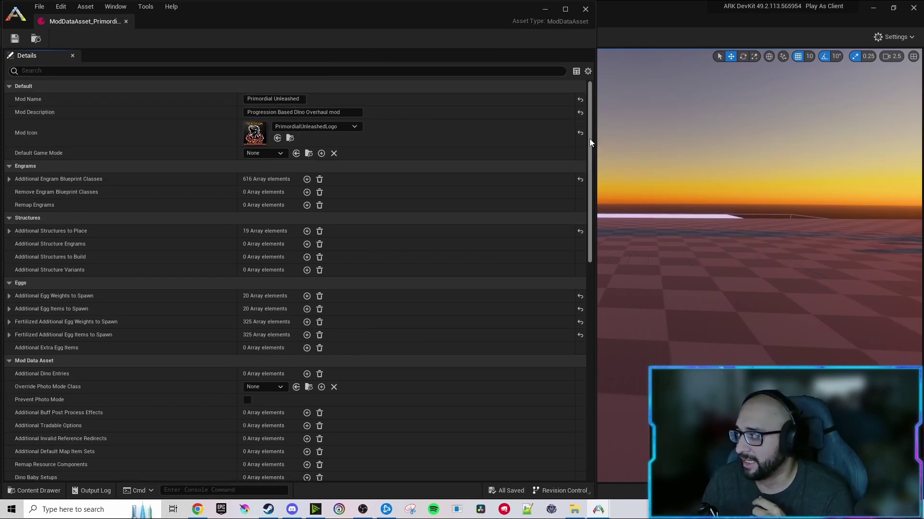
{"action": "left_click", "coordinate": [166, 70]}
{"action": "type", "text": "NPC"}
{"action": "key", "text": "Escape"}
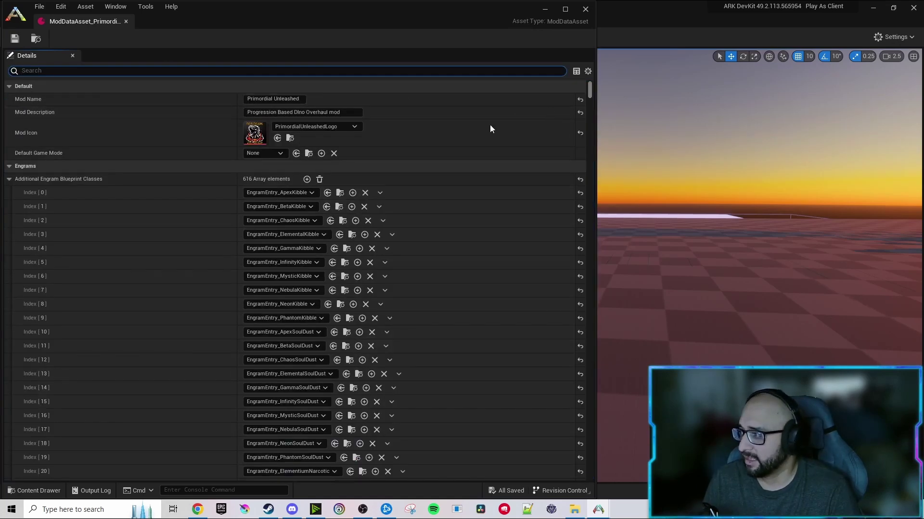
Collapse the expanded arrays in the Engrams, Structures and Eggs categories of the mod data asset.
{"action": "left_click", "coordinate": [9, 179]}
{"action": "left_click", "coordinate": [9, 231]}
{"action": "left_click", "coordinate": [8, 231]}
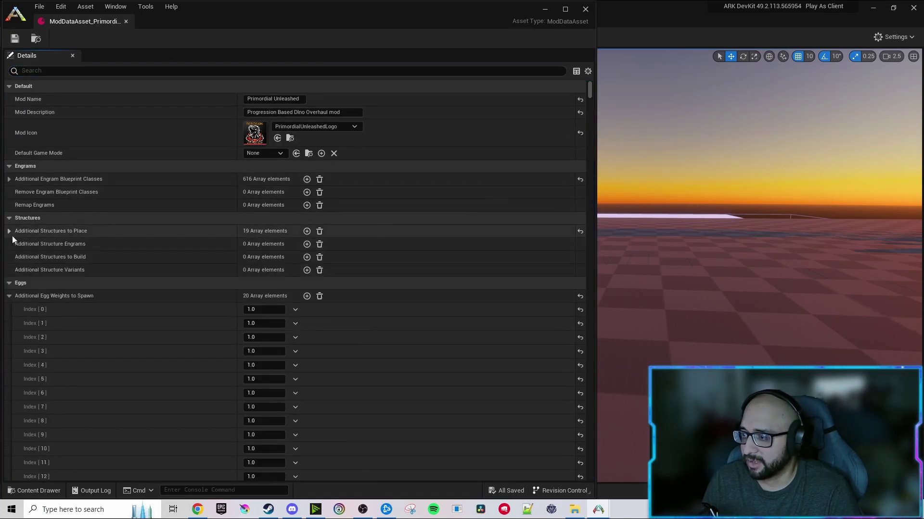
{"action": "left_click", "coordinate": [9, 296]}
{"action": "left_click", "coordinate": [8, 335]}
{"action": "left_click", "coordinate": [11, 334]}
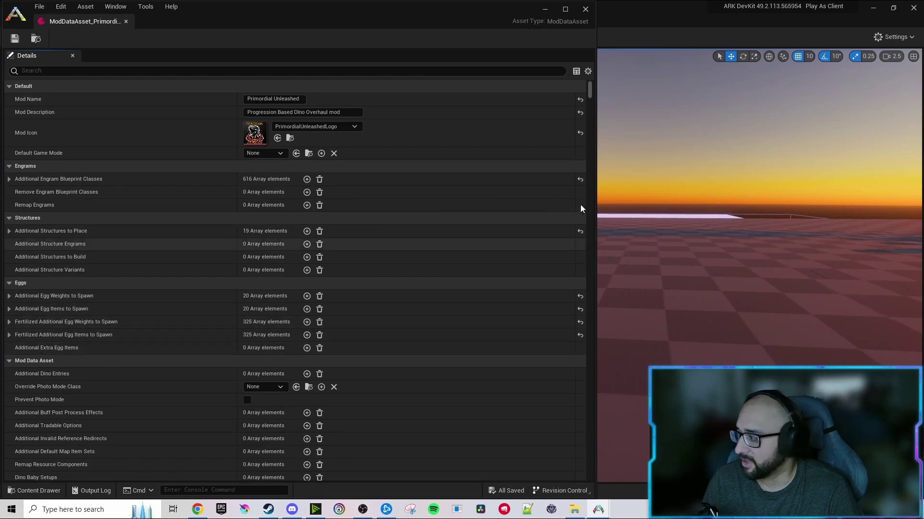
Collapse The NPCSpawn Entries Container Additions array in the NPC category.
{"action": "mouse_move", "coordinate": [591, 90]}
{"action": "left_mouse_down"}
{"action": "mouse_move", "coordinate": [592, 103]}
{"action": "mouse_move", "coordinate": [594, 92]}
{"action": "left_mouse_up"}
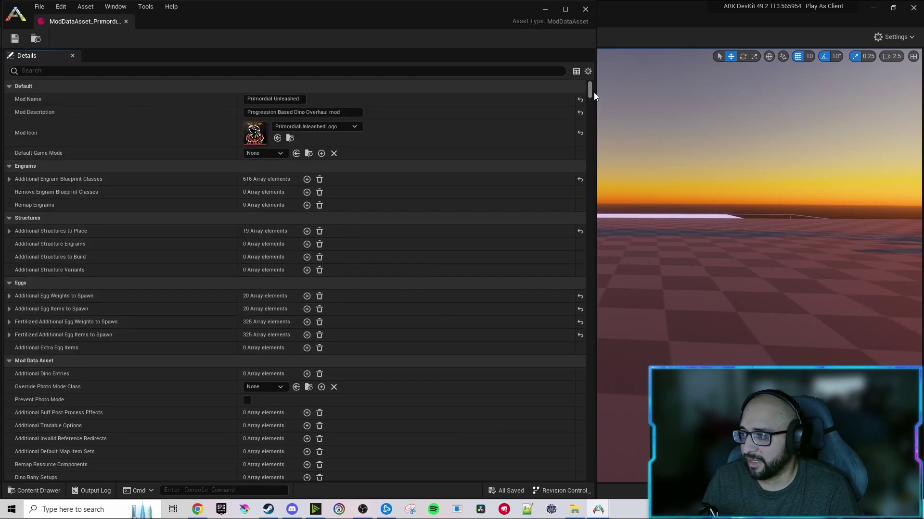
{"action": "scroll", "coordinate": [82, 316], "scroll_direction": "down", "scroll_amount": 4}
{"action": "scroll", "coordinate": [67, 336], "scroll_direction": "down", "scroll_amount": 8}
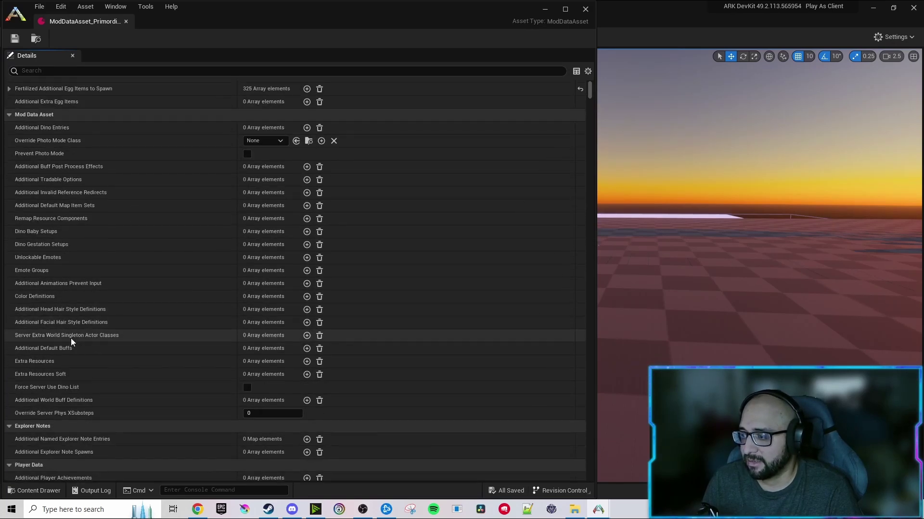
{"action": "scroll", "coordinate": [66, 357], "scroll_direction": "down", "scroll_amount": 5}
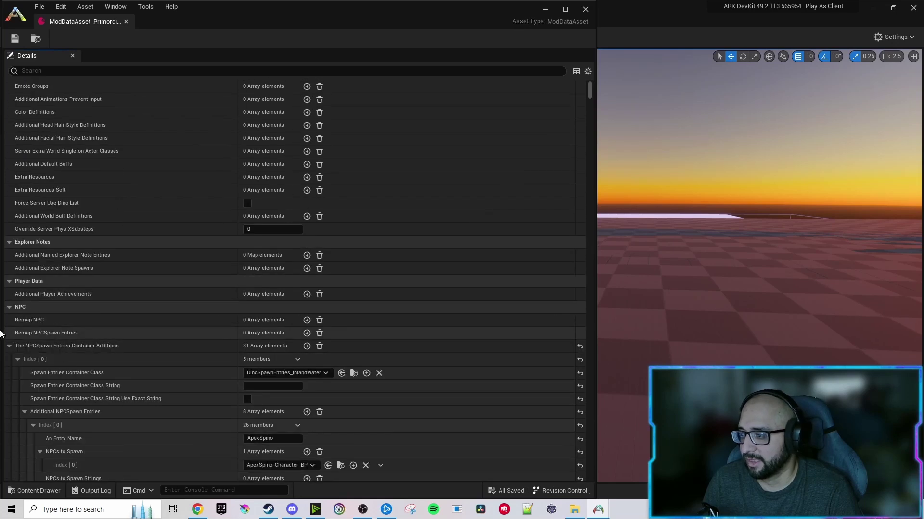
{"action": "left_click", "coordinate": [9, 345]}
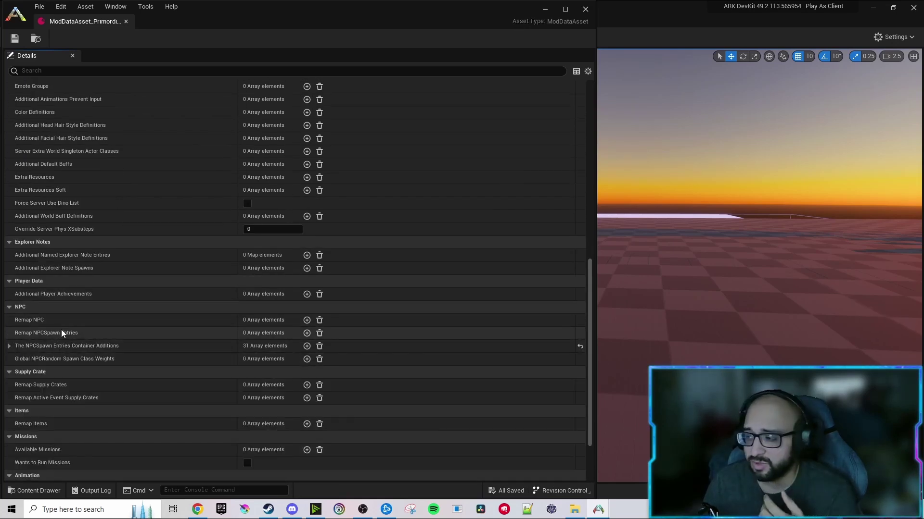
{"action": "scroll", "coordinate": [82, 343], "scroll_direction": "down", "scroll_amount": 2}
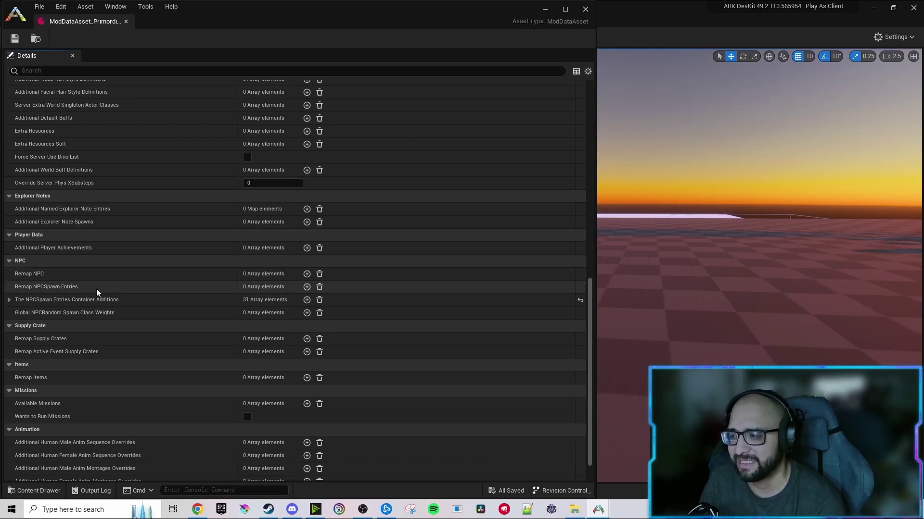
Add one element each to Remap NPC and Remap NPCSpawn Entries and expand both to show their class fields.
{"action": "left_click", "coordinate": [306, 287]}
{"action": "left_click", "coordinate": [306, 274]}
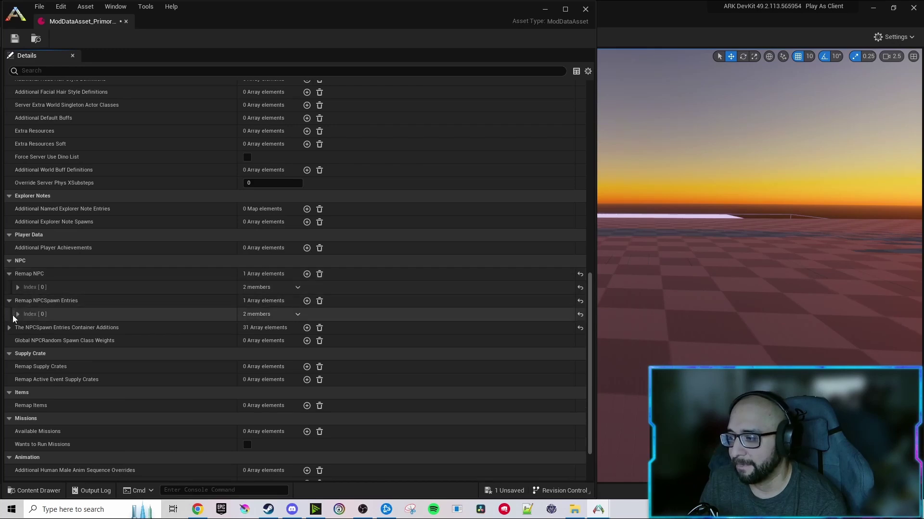
{"action": "left_click", "coordinate": [16, 314]}
{"action": "left_click", "coordinate": [17, 287]}
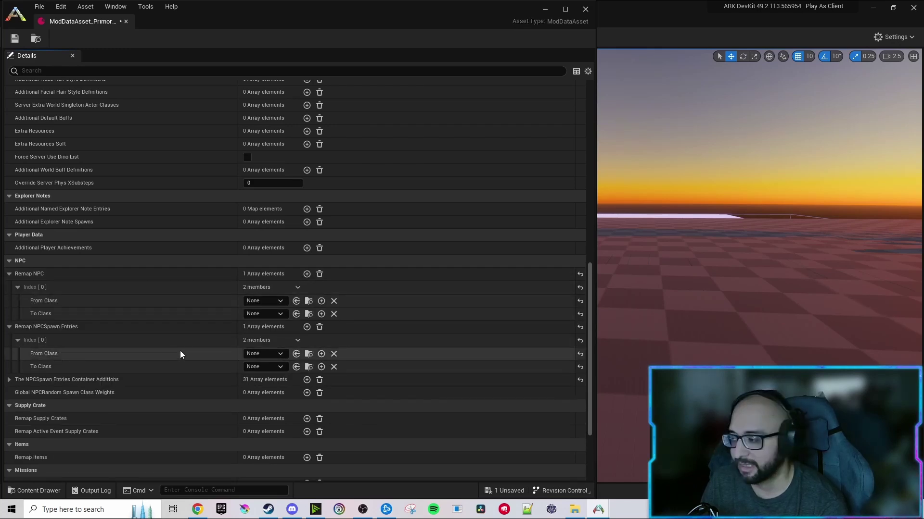
Set the Remap NPC element's From Class to Dodo_Character_BP.
{"action": "left_click", "coordinate": [258, 301]}
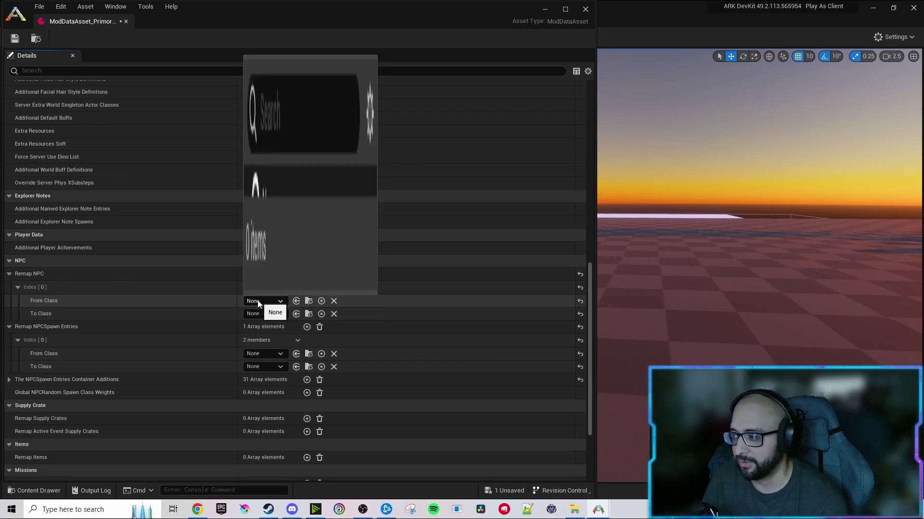
{"action": "type", "text": "RHINO_CHAR"}
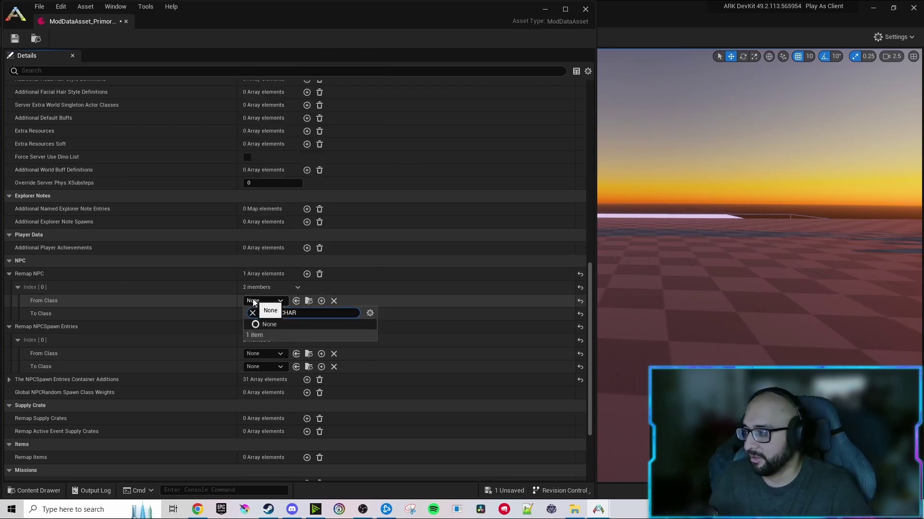
{"action": "key", "text": "ctrl+a"}
{"action": "type", "text": "Dodo character"}
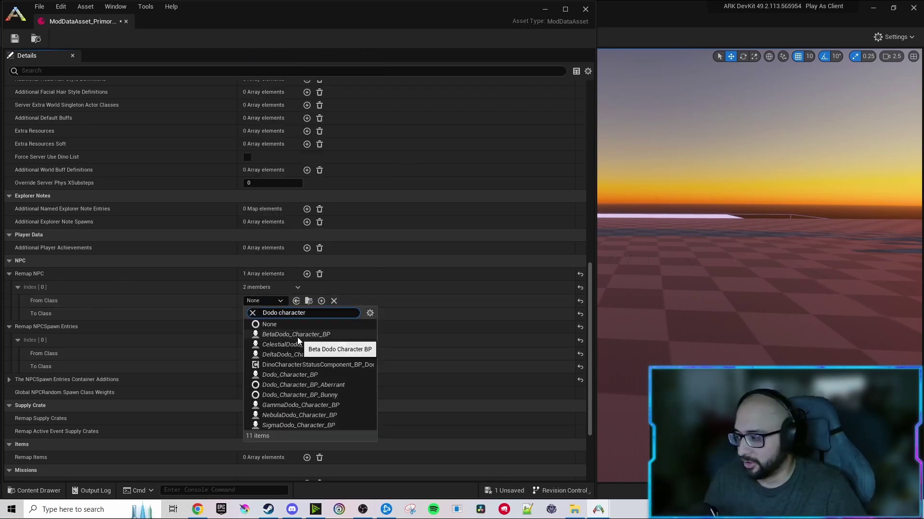
{"action": "type", "text": " bp"}
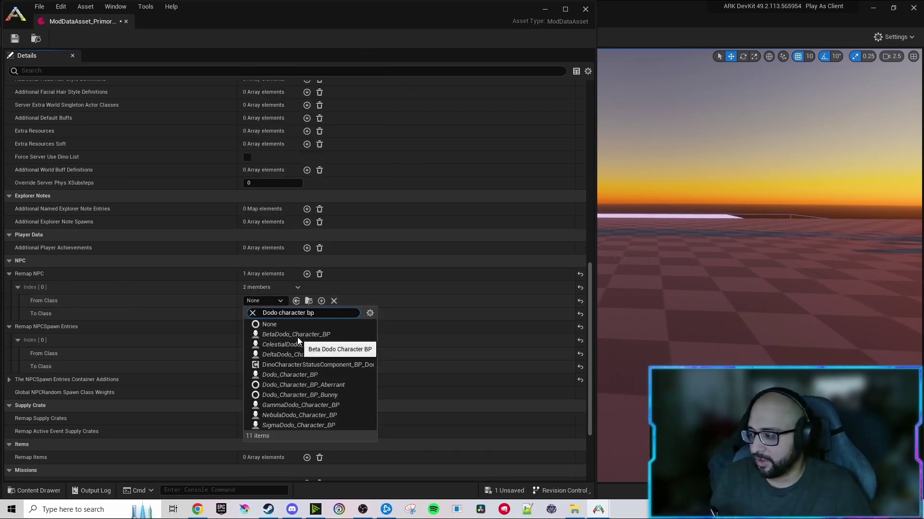
{"action": "left_click", "coordinate": [299, 374]}
Set the Remap NPC element's To Class to BetaDodo_Character_BP.
{"action": "left_click", "coordinate": [265, 314]}
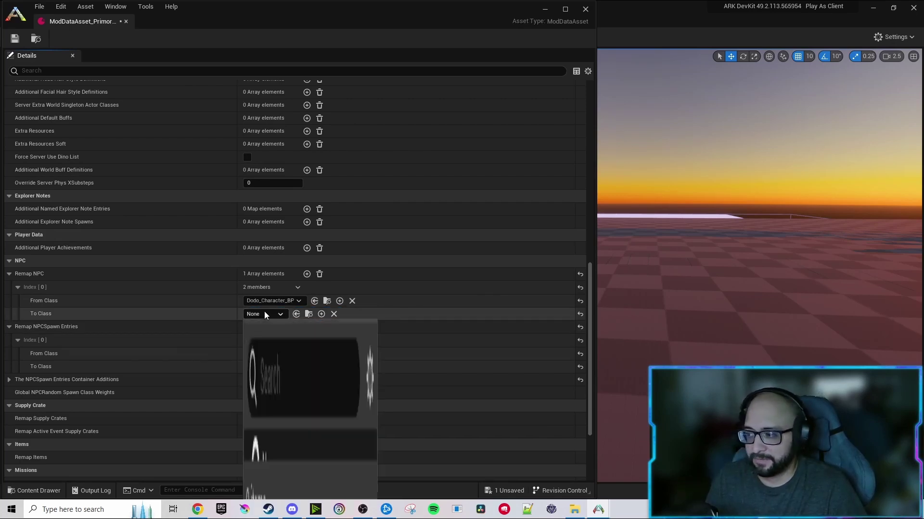
{"action": "type", "text": "b"}
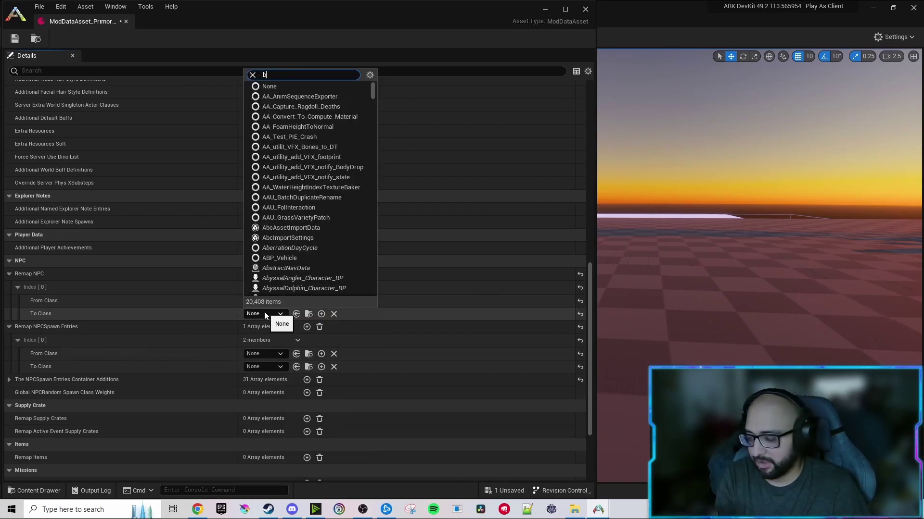
{"action": "type", "text": "eta "}
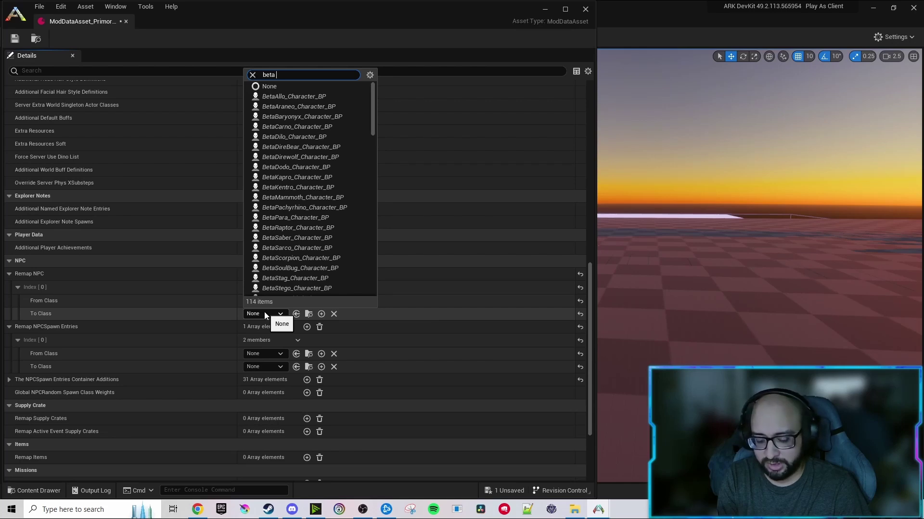
{"action": "type", "text": "dodo char"}
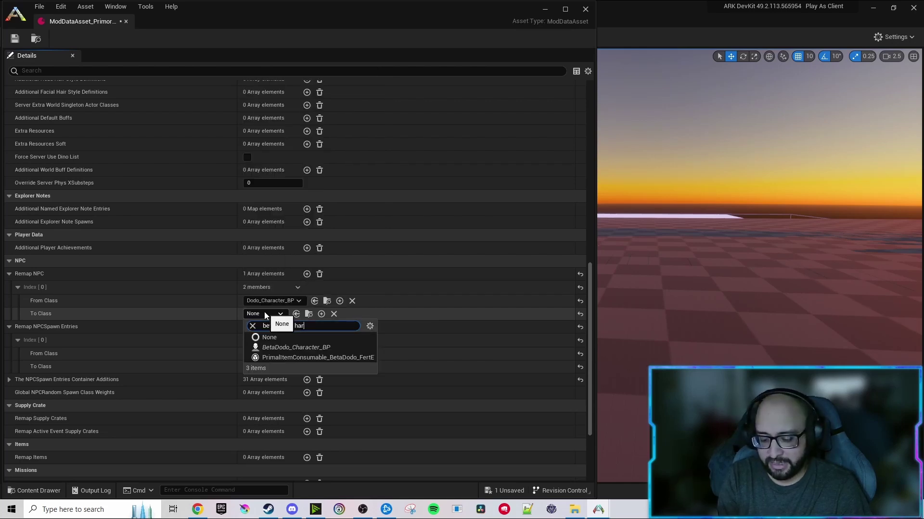
{"action": "type", "text": "acter bp"}
{"action": "left_click", "coordinate": [289, 348]}
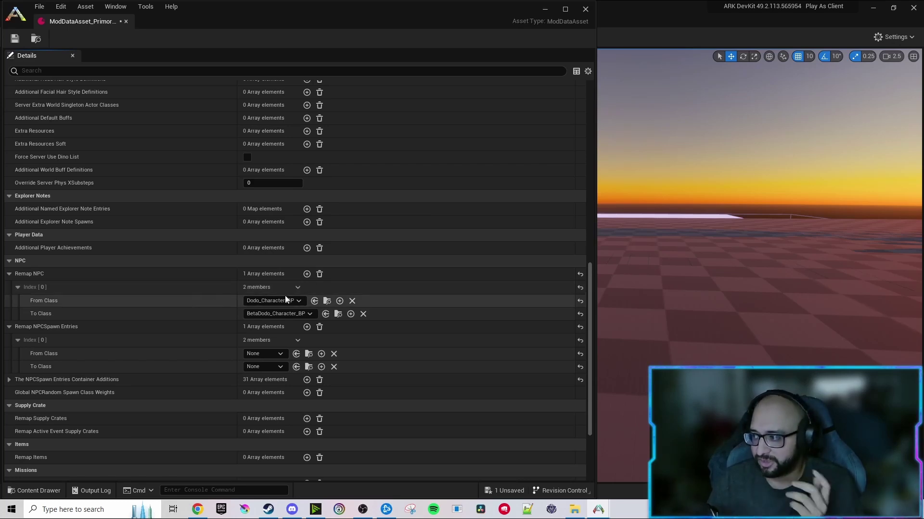
Remove all elements from the Remap NPC and Remap NPCSpawn Entries arrays.
{"action": "left_click", "coordinate": [321, 274]}
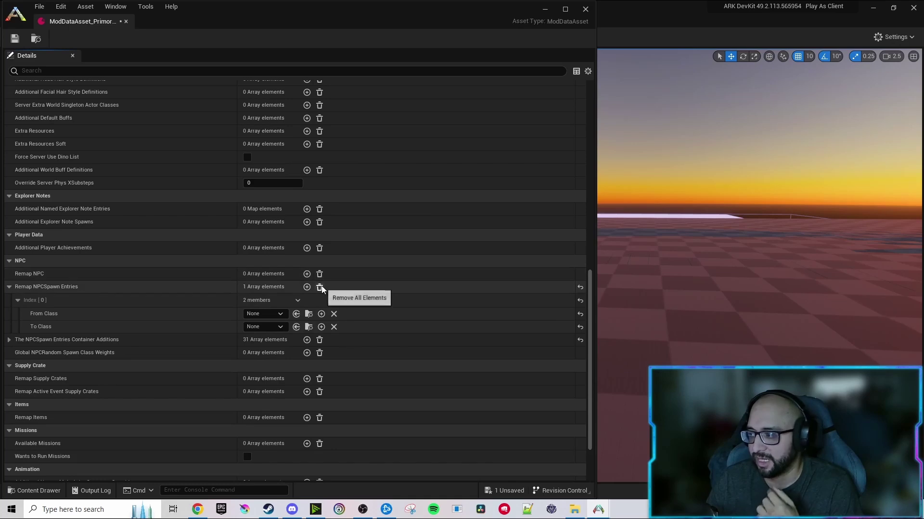
{"action": "left_click", "coordinate": [320, 287]}
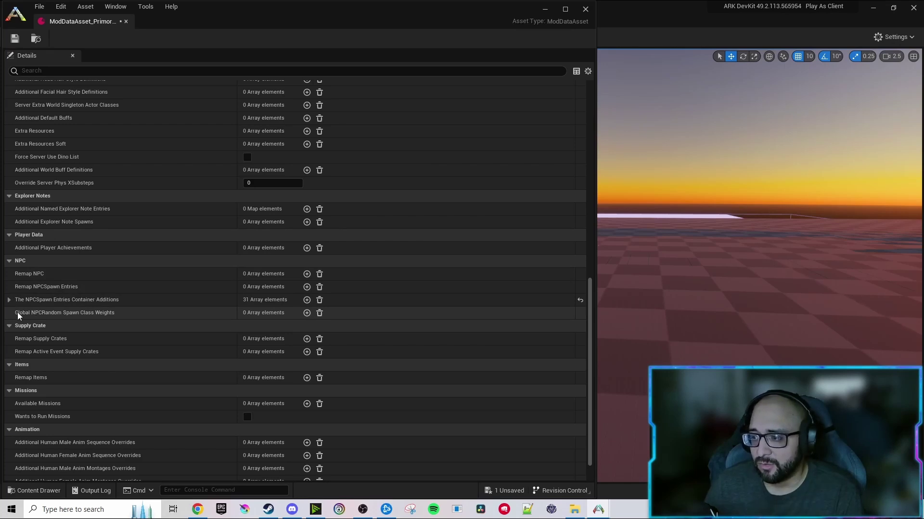
Add a Global NPCRandom Spawn Class Weights element containing two To Classes elements and two Weights elements.
{"action": "left_click", "coordinate": [307, 313]}
{"action": "left_click", "coordinate": [33, 327]}
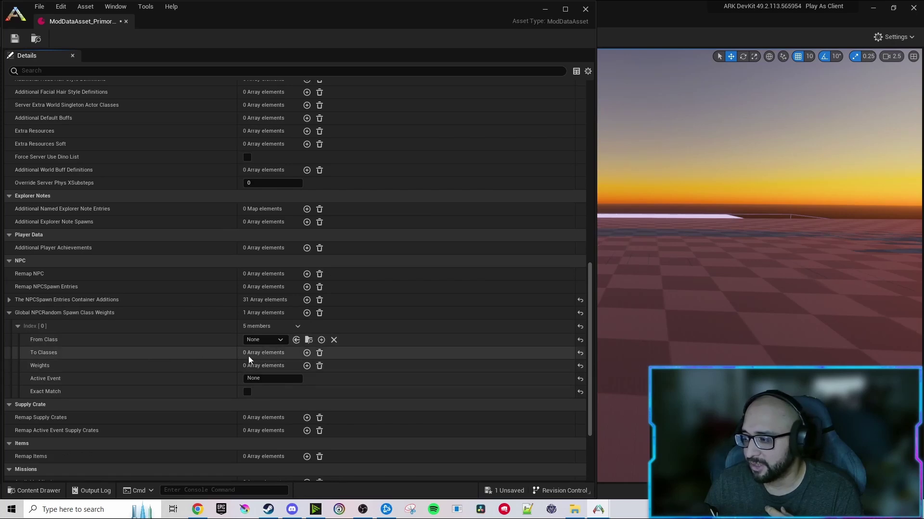
{"action": "left_click", "coordinate": [307, 366]}
{"action": "left_click", "coordinate": [307, 366]}
{"action": "left_click", "coordinate": [307, 353]}
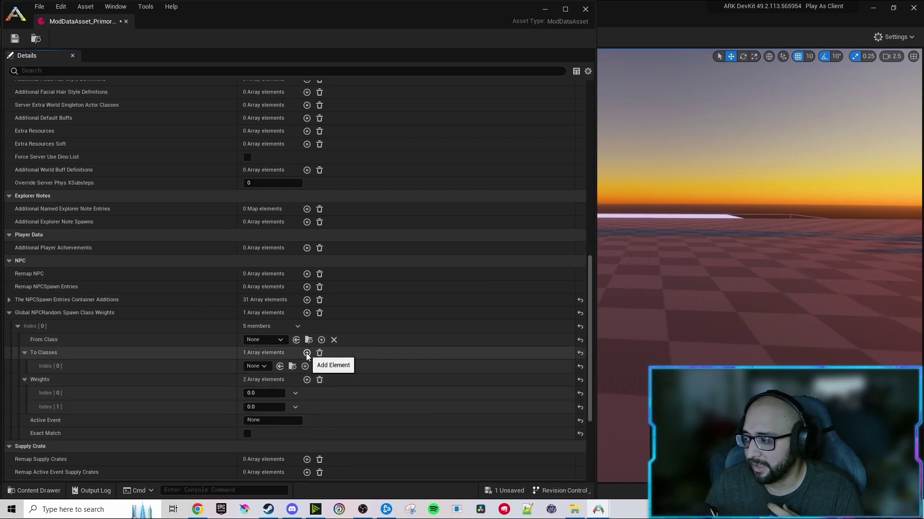
{"action": "left_click", "coordinate": [307, 353]}
Set the From Class of the Global NPCRandom Spawn Class Weights element to Dodo_Character_BP.
{"action": "left_click", "coordinate": [254, 341]}
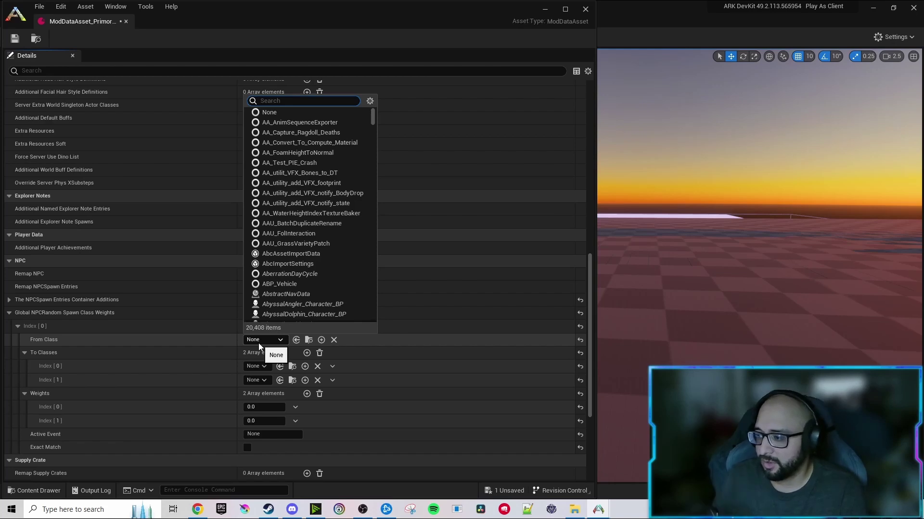
{"action": "left_click", "coordinate": [211, 326]}
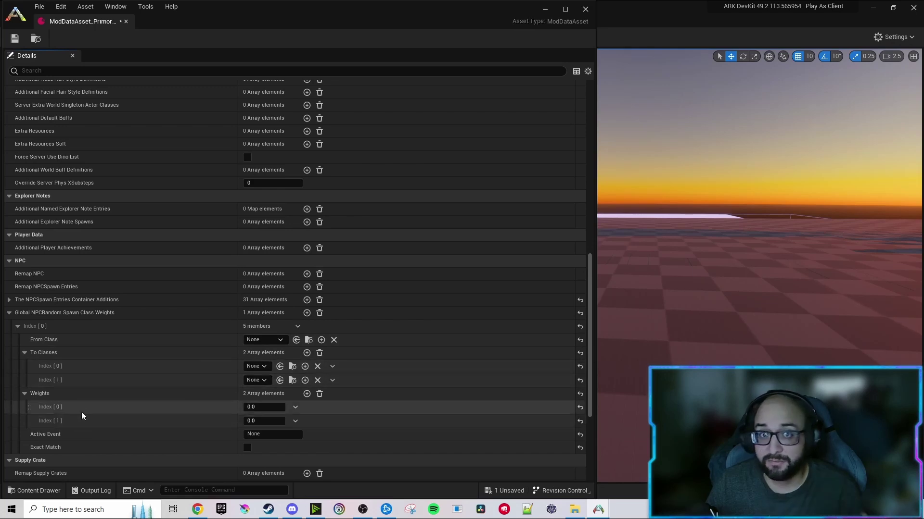
{"action": "left_click", "coordinate": [274, 342]}
{"action": "type", "text": "dod"}
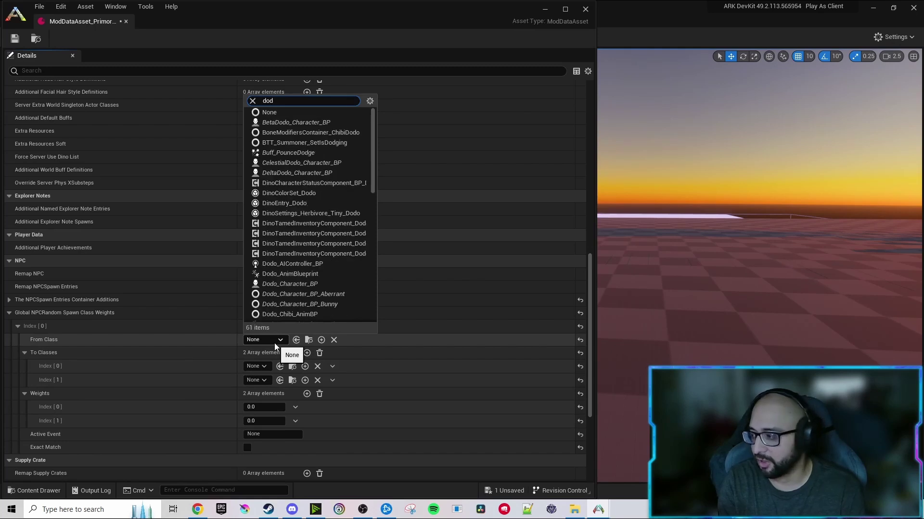
{"action": "type", "text": "o character b"}
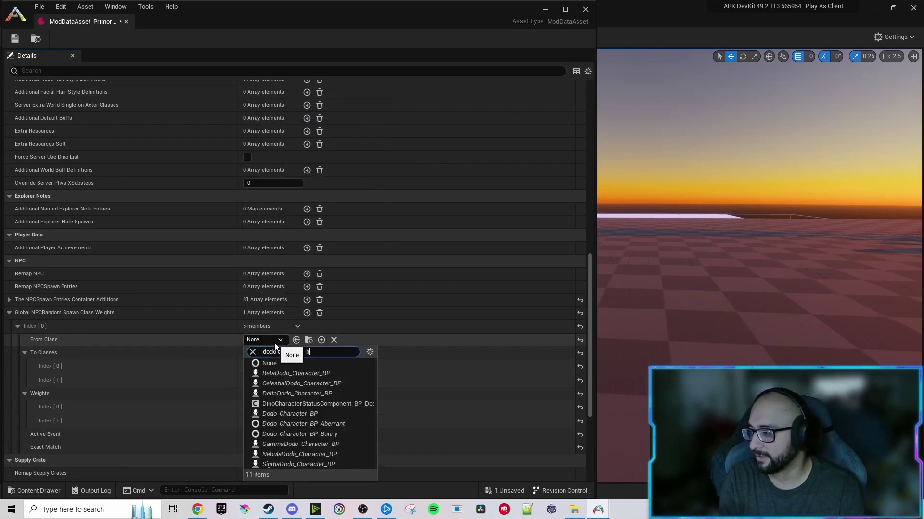
{"action": "left_click", "coordinate": [293, 414]}
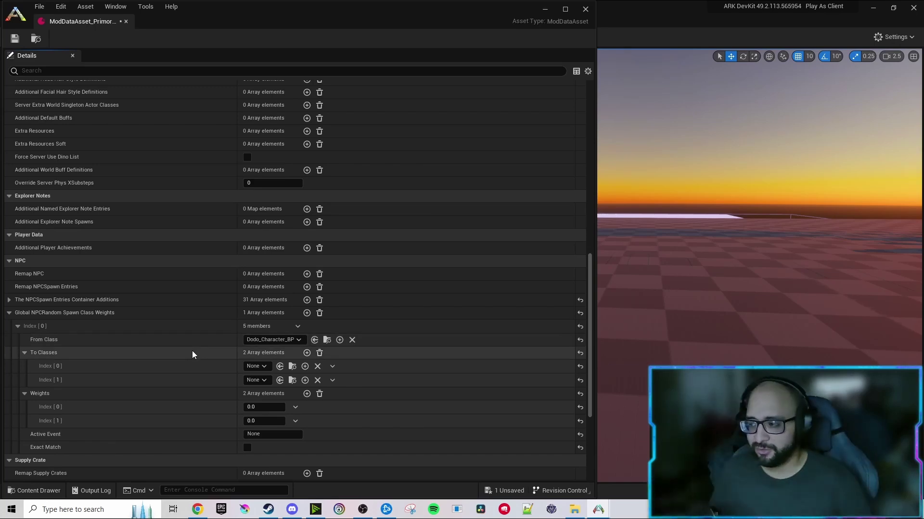
Set To Classes Index 0 of the random spawn class weights element to Dodo_Character_BP.
{"action": "scroll", "coordinate": [137, 343], "scroll_direction": "down", "scroll_amount": 3}
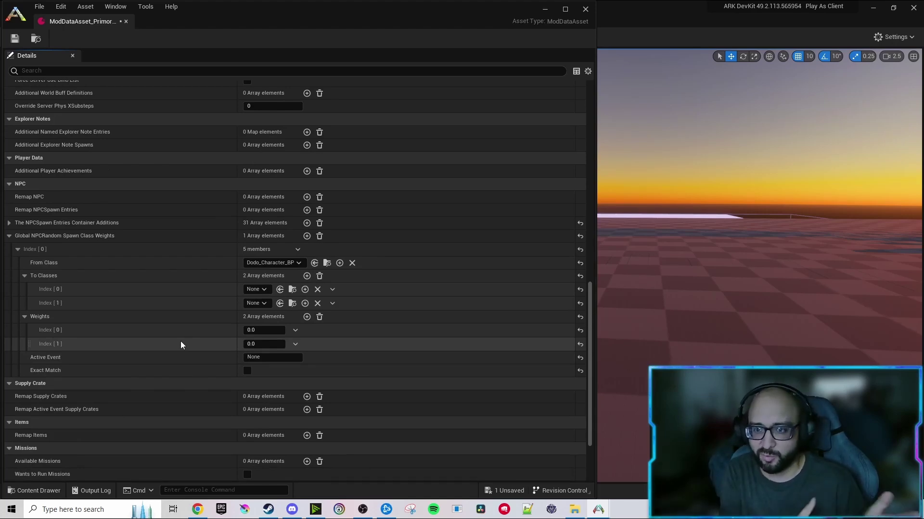
{"action": "left_click", "coordinate": [255, 291]}
{"action": "type", "text": "dodo"}
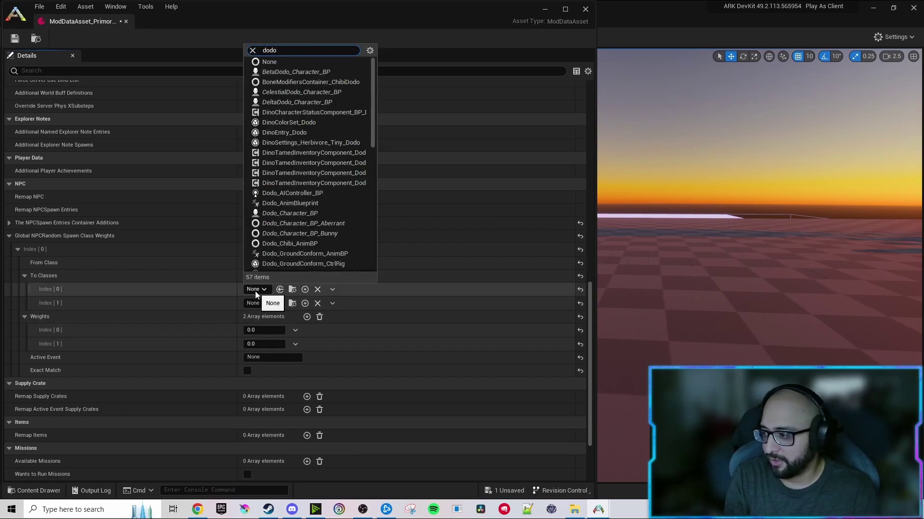
{"action": "type", "text": " character bp"}
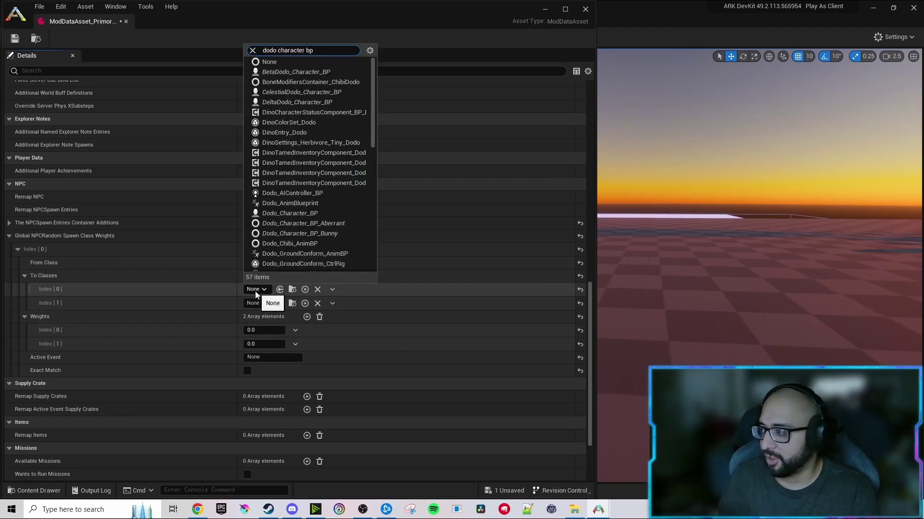
{"action": "left_click", "coordinate": [284, 364]}
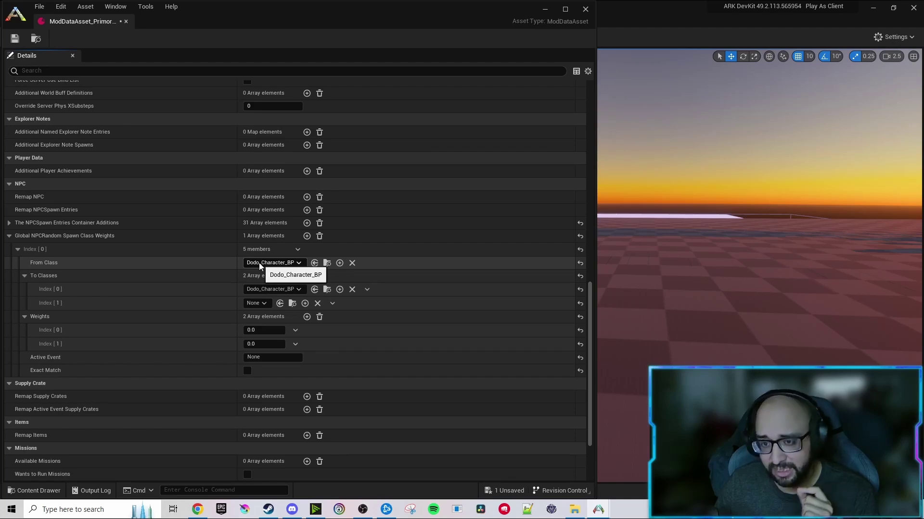
Set To Classes Index 1 of the random spawn class weights element to BetaDodo_Character_BP.
{"action": "left_click", "coordinate": [258, 305]}
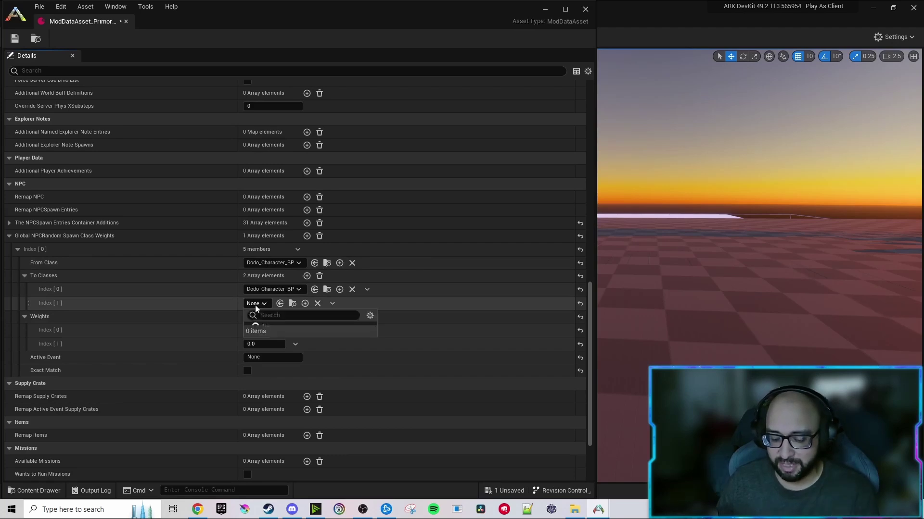
{"action": "type", "text": "betadodo"}
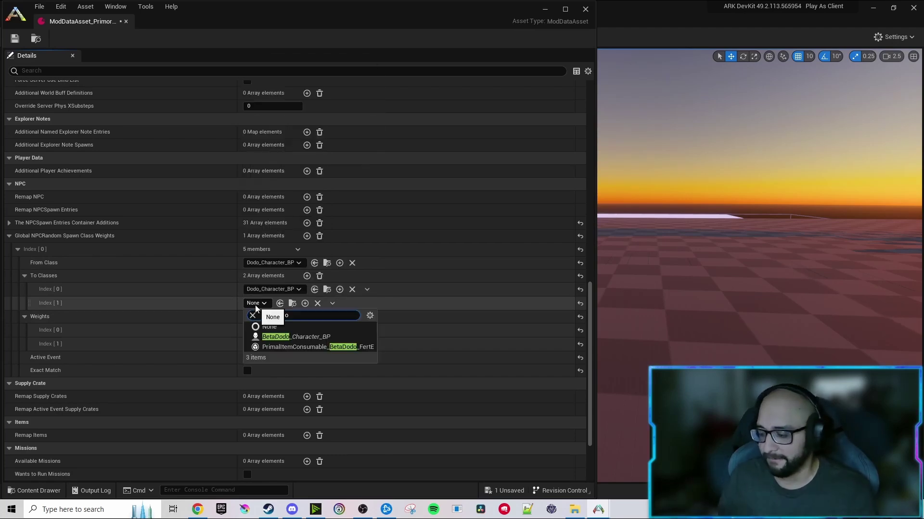
{"action": "type", "text": " character bp"}
{"action": "left_click", "coordinate": [327, 338]}
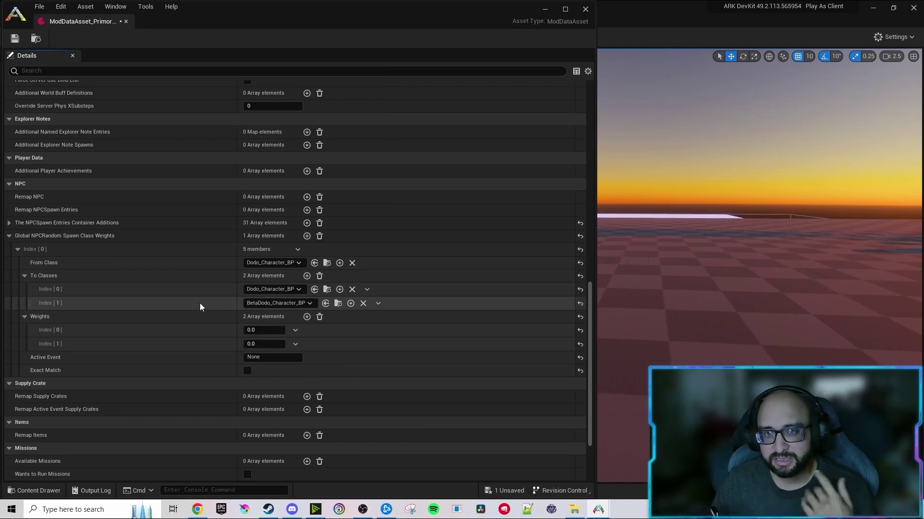
Set Weights Index 0 of the Global NPCRandom Spawn Class Weights element to 1.
{"action": "left_click", "coordinate": [260, 331]}
{"action": "left_click", "coordinate": [258, 343]}
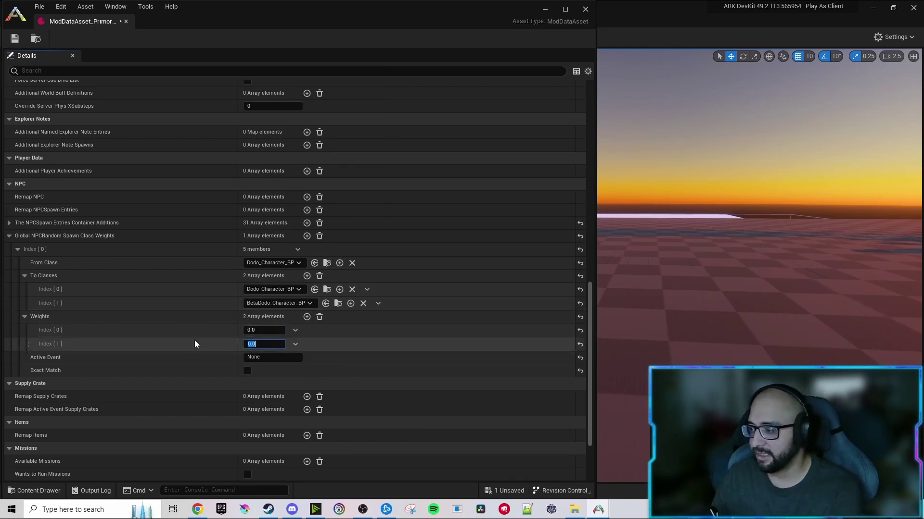
{"action": "left_click", "coordinate": [194, 341]}
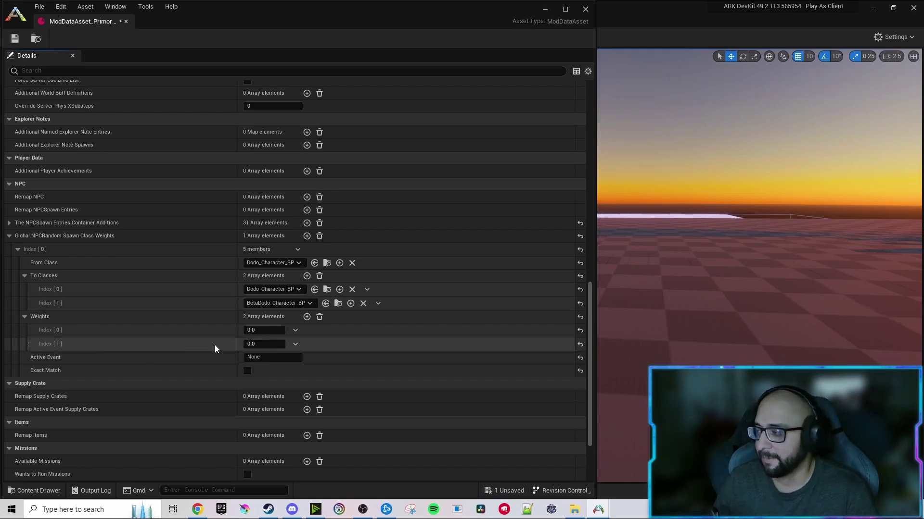
{"action": "left_click", "coordinate": [162, 330]}
{"action": "left_click", "coordinate": [162, 330]}
{"action": "left_click", "coordinate": [255, 328]}
{"action": "type", "text": "1"}
{"action": "key", "text": "Return"}
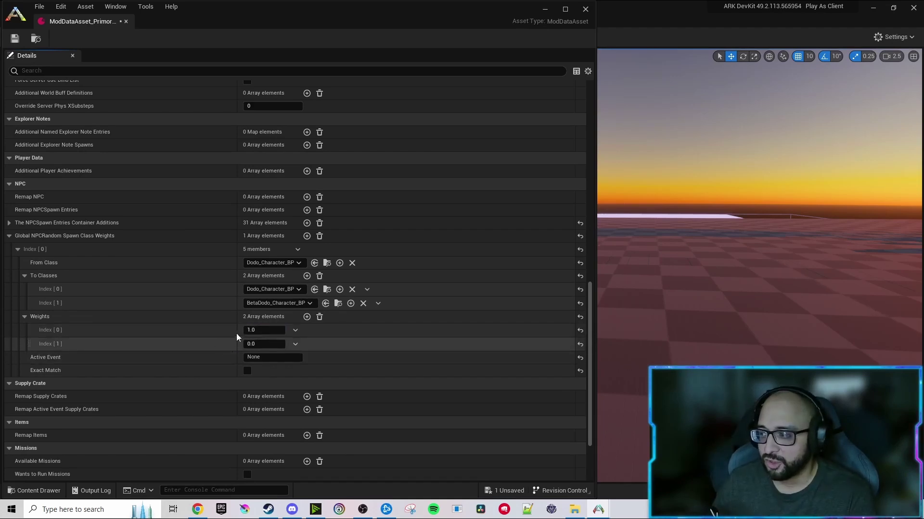
Set both Weights, Index 0 and Index 1, of the random spawn class weights element to 0.5.
{"action": "left_click", "coordinate": [251, 331]}
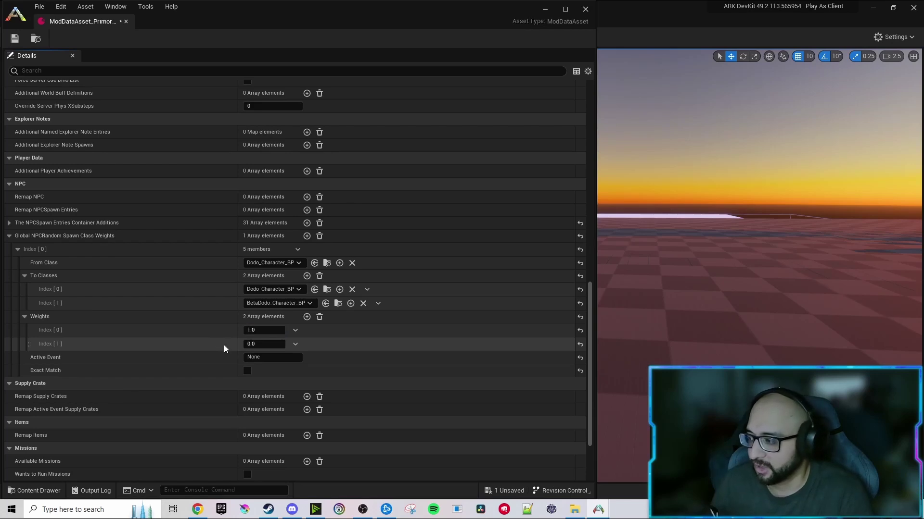
{"action": "type", "text": "0.5"}
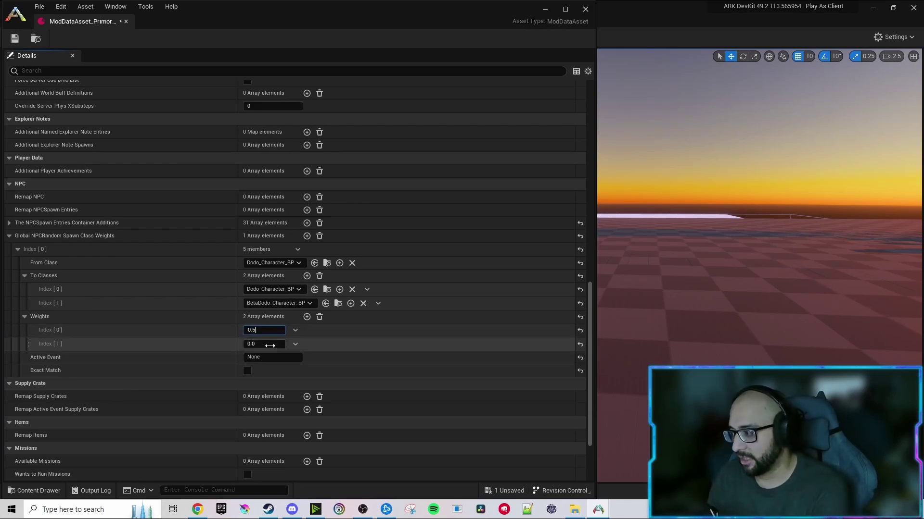
{"action": "left_click", "coordinate": [262, 344]}
{"action": "type", "text": "0.5"}
{"action": "key", "text": "Return"}
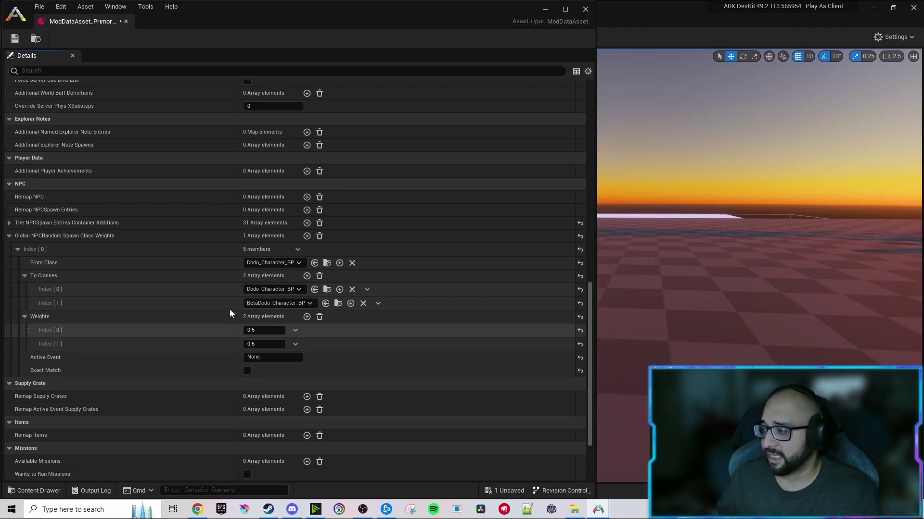
Set Weights Index 0 to 0.99 and Weights Index 1 to 0.01 in the random spawn class weights element.
{"action": "left_click", "coordinate": [261, 331]}
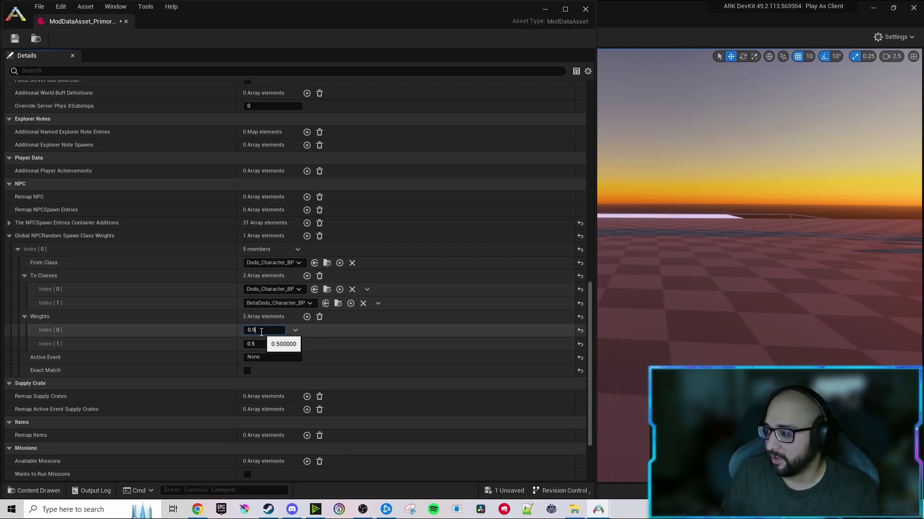
{"action": "type", "text": "9"}
{"action": "left_click", "coordinate": [283, 344]}
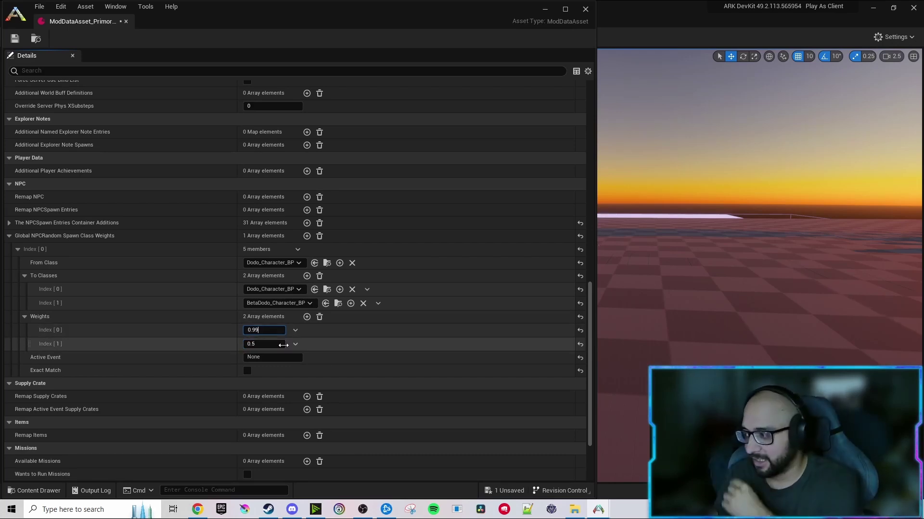
{"action": "type", "text": "0.01"}
{"action": "key", "text": "Return"}
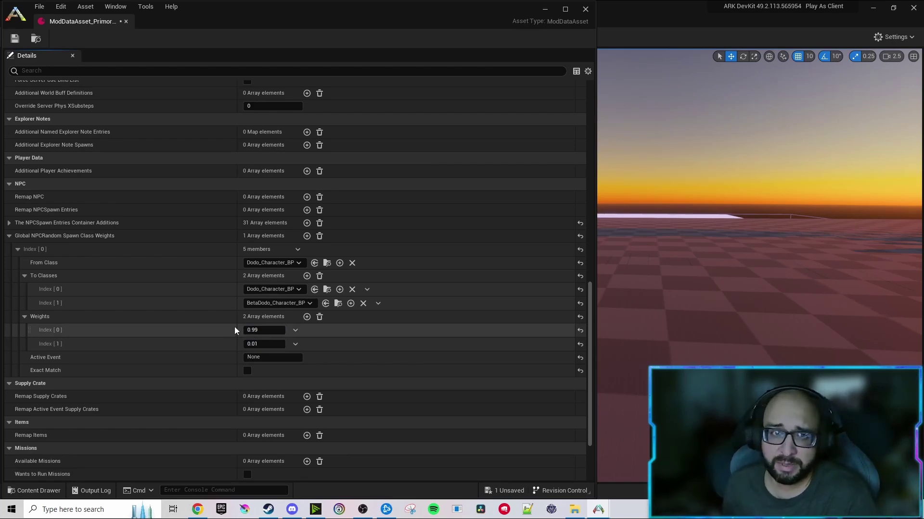
Set Weights Index 0 to 0.25 and Weights Index 1 to 0.75 in the random spawn class weights element.
{"action": "left_click", "coordinate": [262, 330]}
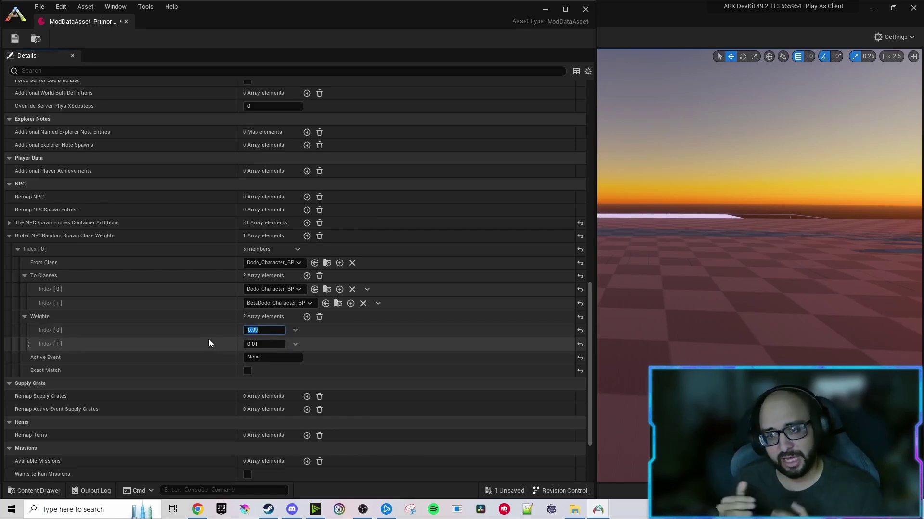
{"action": "type", "text": "0.35"}
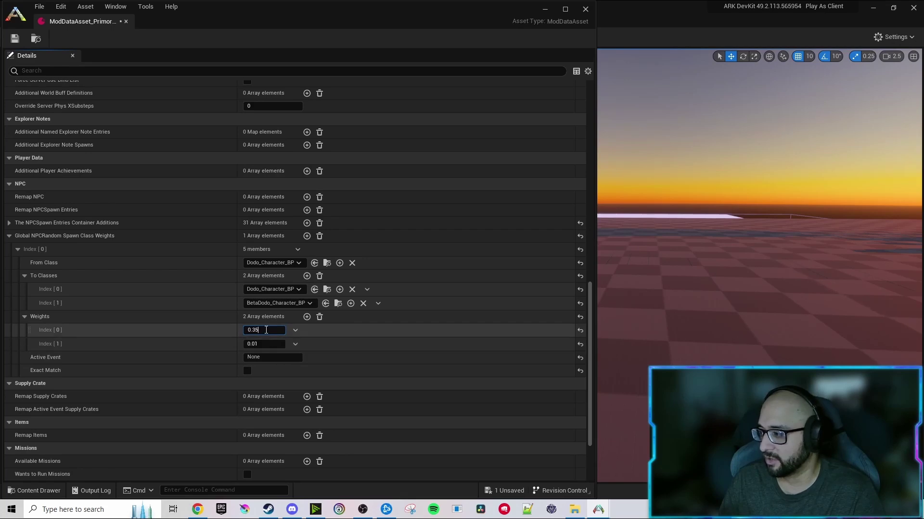
{"action": "left_click", "coordinate": [263, 330]}
{"action": "type", "text": "0.25"}
{"action": "key", "text": "Tab"}
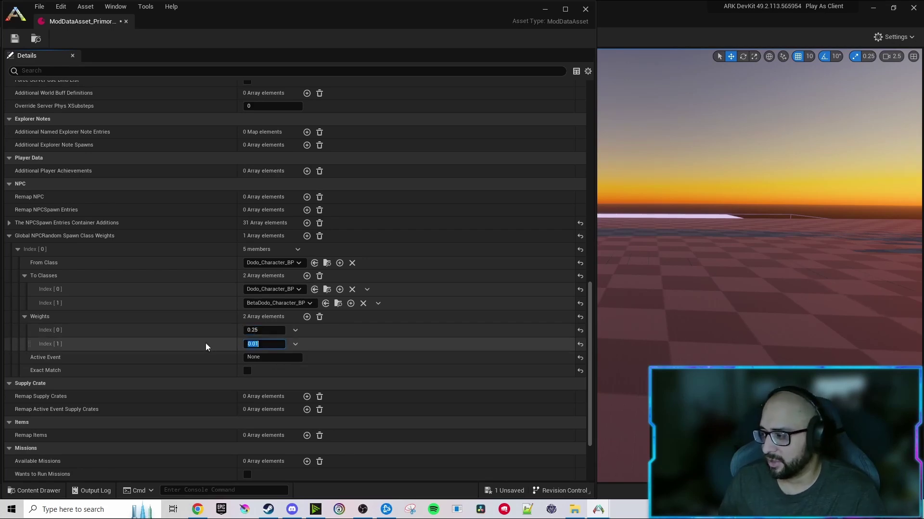
{"action": "type", "text": "0.75"}
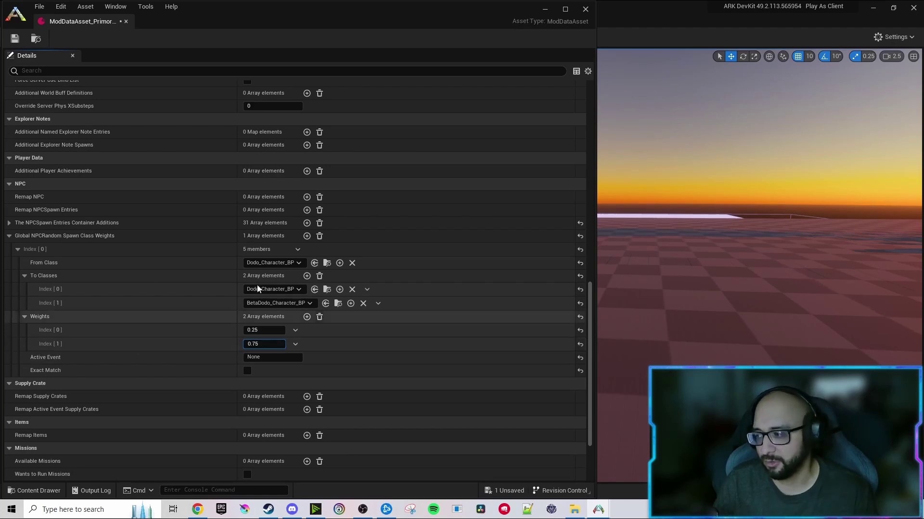
Remove all Global NPCRandom Spawn Class Weights elements and expand The NPCSpawn Entries Container Additions array.
{"action": "left_click", "coordinate": [320, 236]}
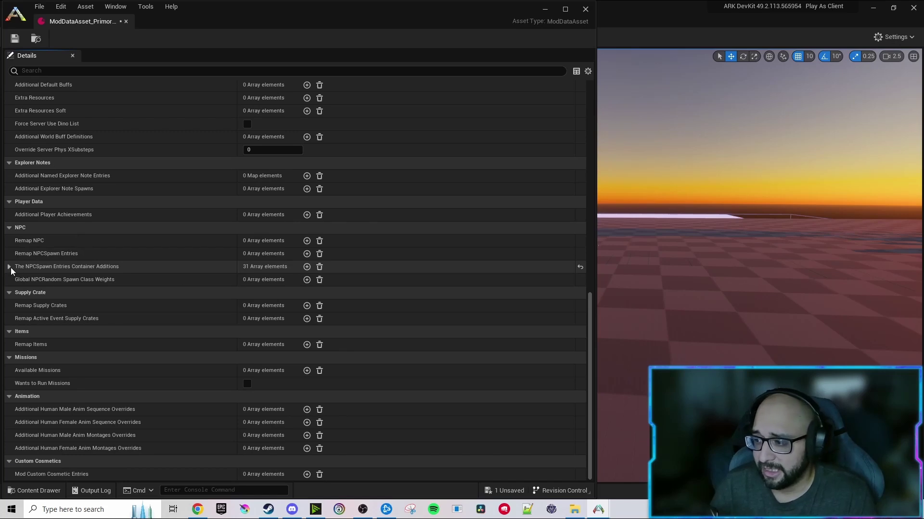
{"action": "left_click", "coordinate": [9, 267]}
{"action": "scroll", "coordinate": [73, 348], "scroll_direction": "down", "scroll_amount": 1}
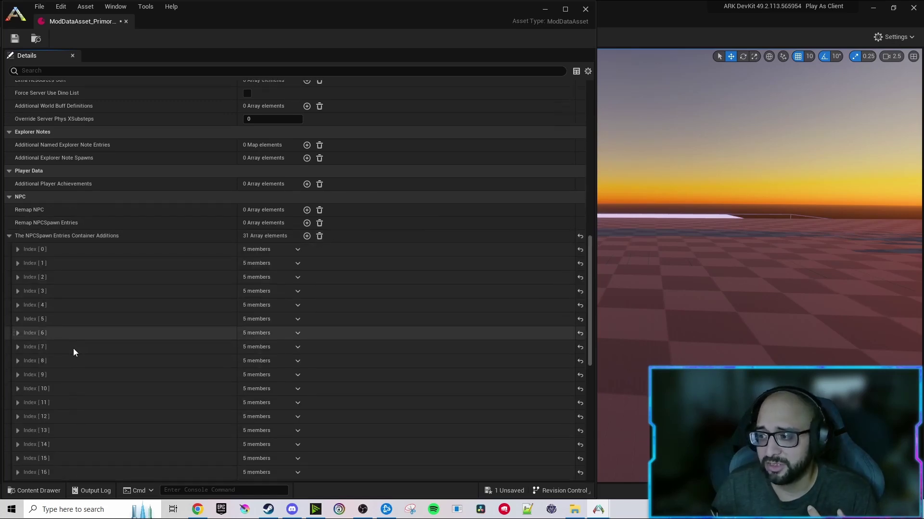
{"action": "scroll", "coordinate": [74, 348], "scroll_direction": "down", "scroll_amount": 4}
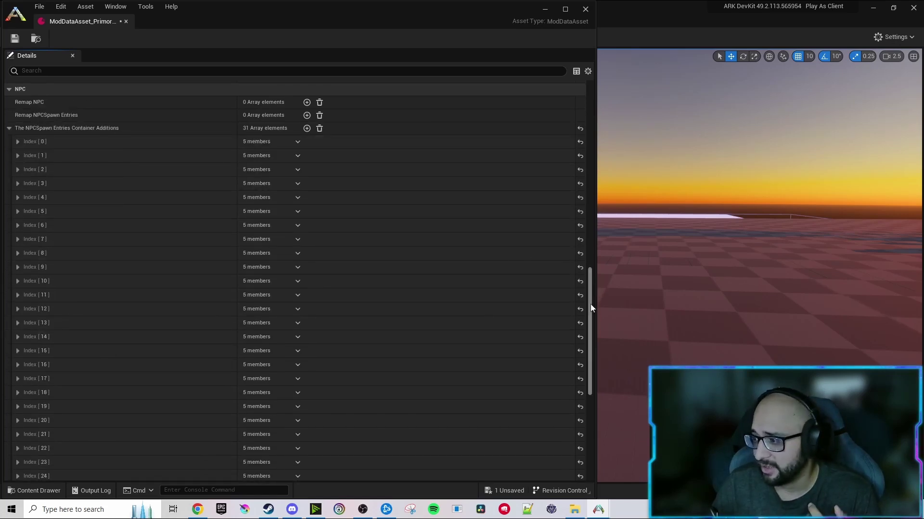
{"action": "left_click_drag", "start_coordinate": [591, 308], "coordinate": [596, 285]}
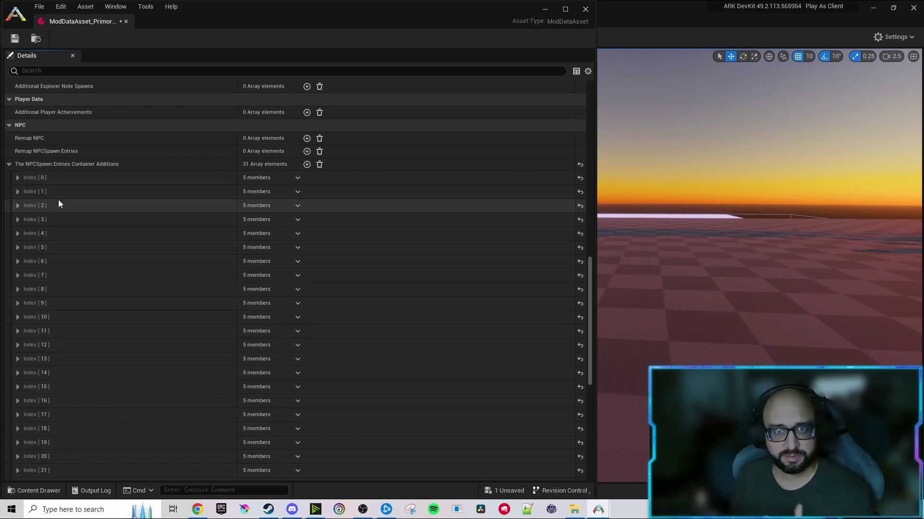
Expand Index 0 of The NPCSpawn Entries Container Additions to examine its members.
{"action": "left_click", "coordinate": [17, 178]}
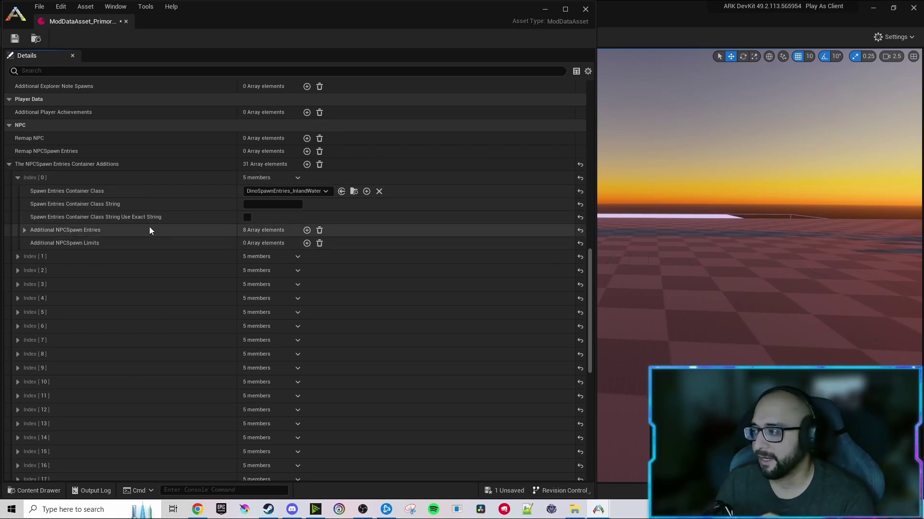
{"action": "left_click", "coordinate": [19, 178]}
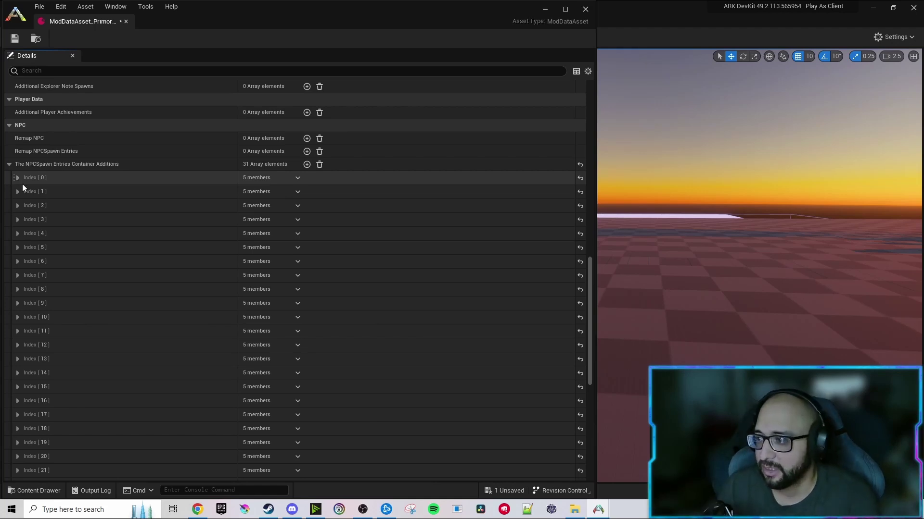
{"action": "left_click", "coordinate": [21, 179]}
{"action": "left_click", "coordinate": [25, 177]}
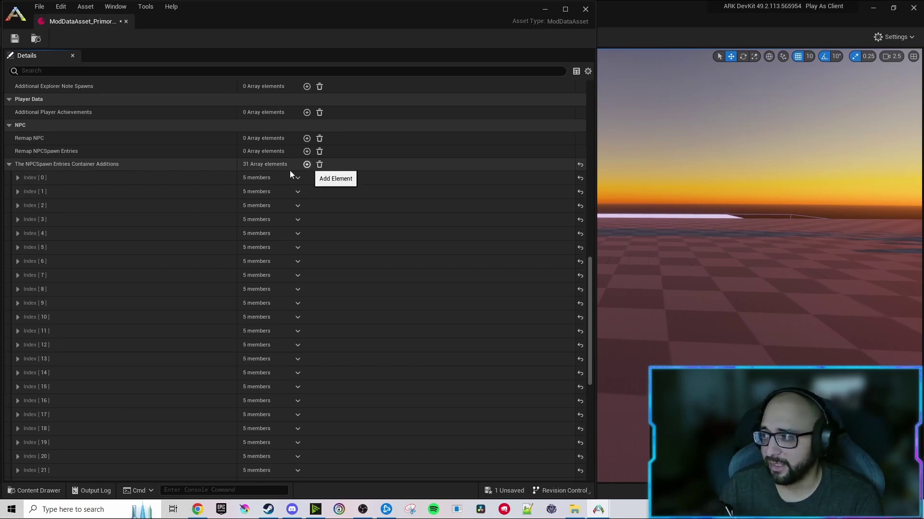
{"action": "left_click", "coordinate": [18, 178]}
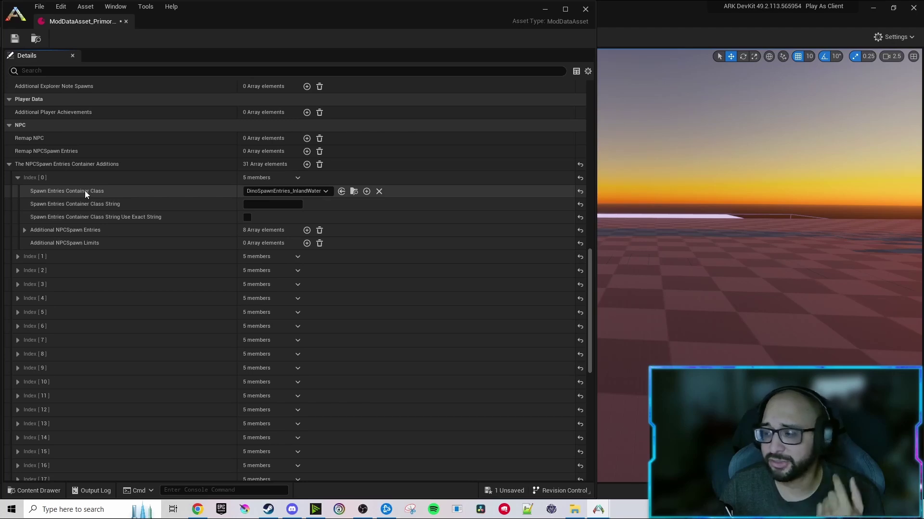
Browse the available Spawn Entries Container Class options for Index 0, keeping the current selection.
{"action": "left_click", "coordinate": [277, 192]}
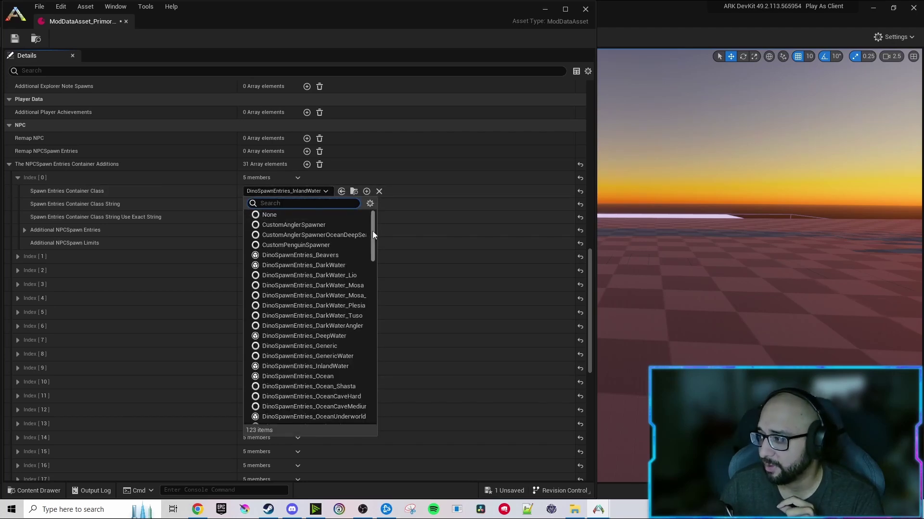
{"action": "scroll", "coordinate": [374, 242], "scroll_direction": "down", "scroll_amount": 2}
{"action": "left_click_drag", "start_coordinate": [375, 241], "coordinate": [382, 345]}
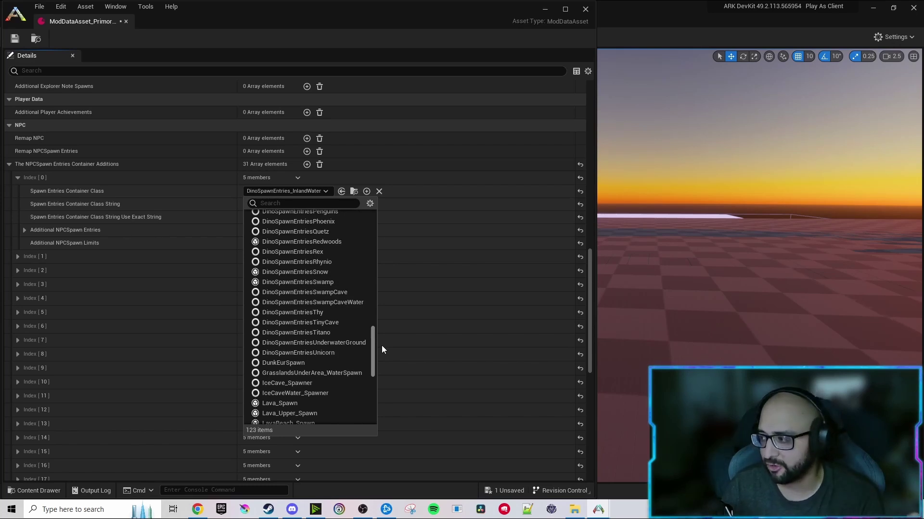
{"action": "left_click_drag", "start_coordinate": [382, 345], "coordinate": [383, 216]}
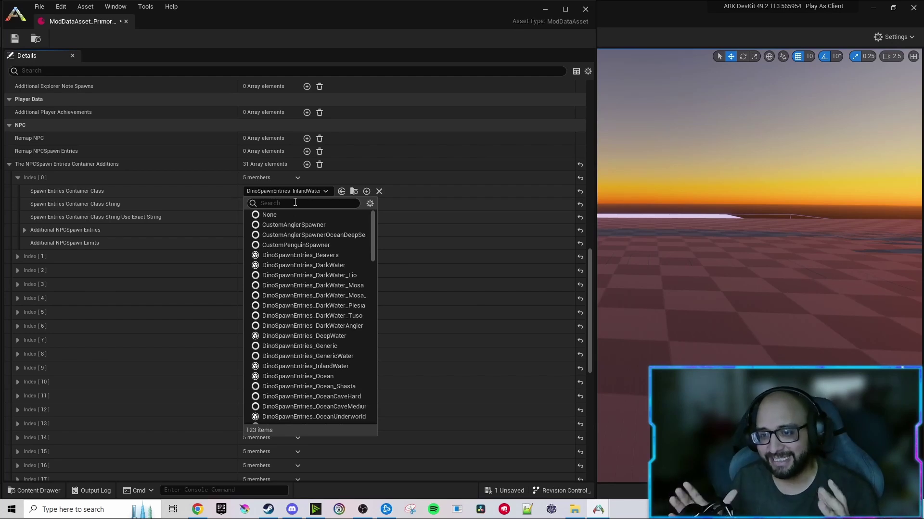
{"action": "key", "text": "Escape"}
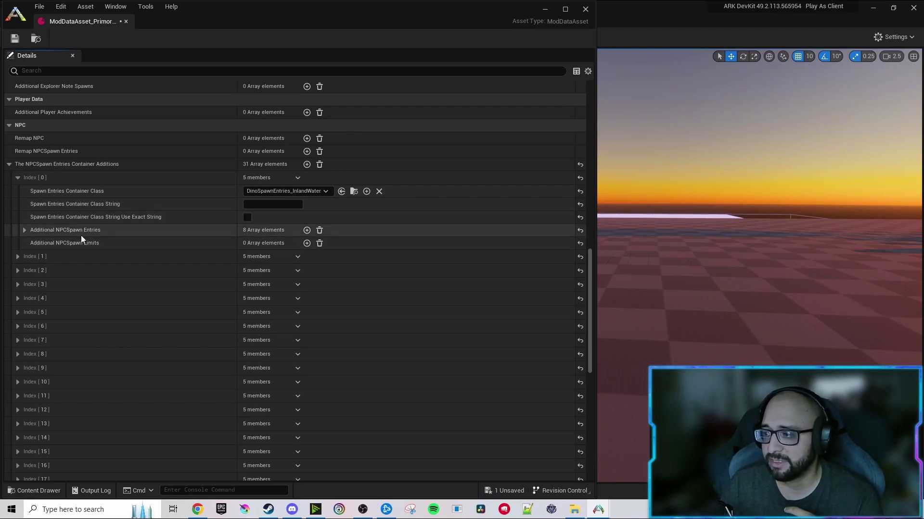
Examine the NPCs to Spawn and NPCs to Spawn Percentage Chance of the first Additional NPCSpawn Entries element.
{"action": "left_click", "coordinate": [25, 230]}
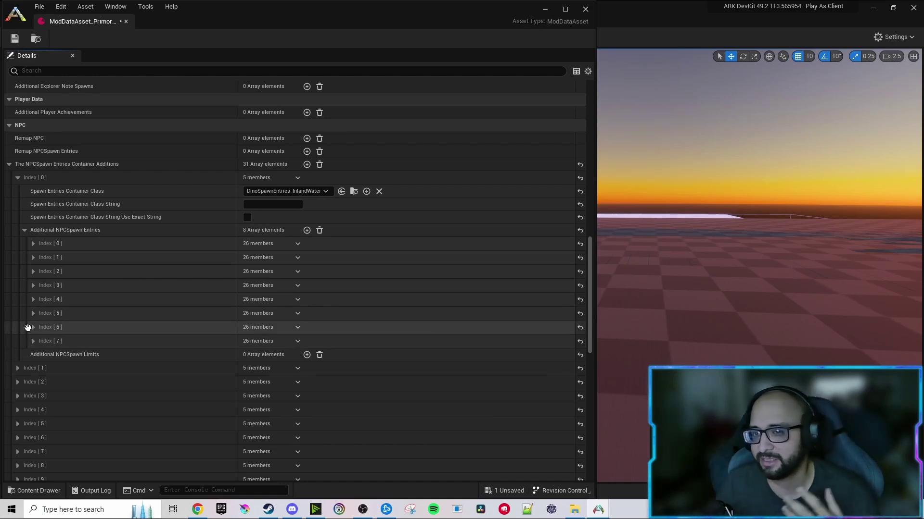
{"action": "left_click", "coordinate": [32, 244]}
{"action": "scroll", "coordinate": [48, 238], "scroll_direction": "down", "scroll_amount": 1}
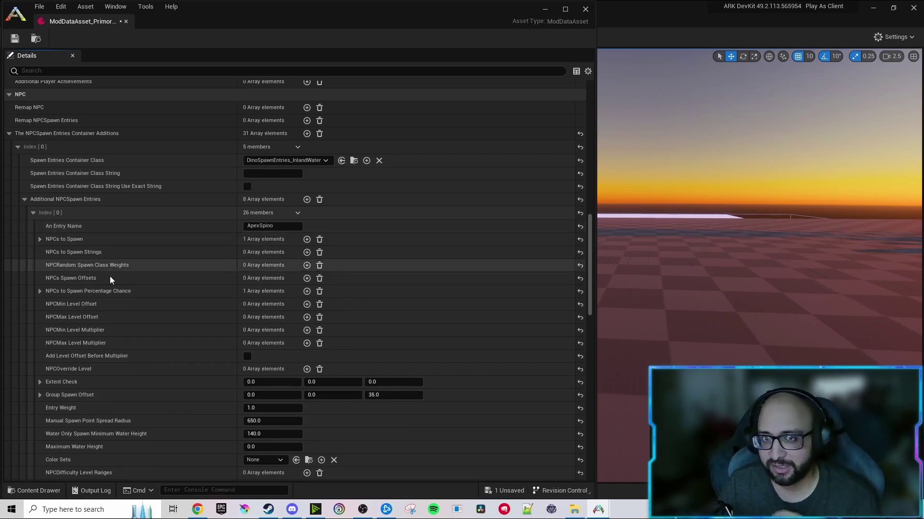
{"action": "left_click", "coordinate": [40, 239]}
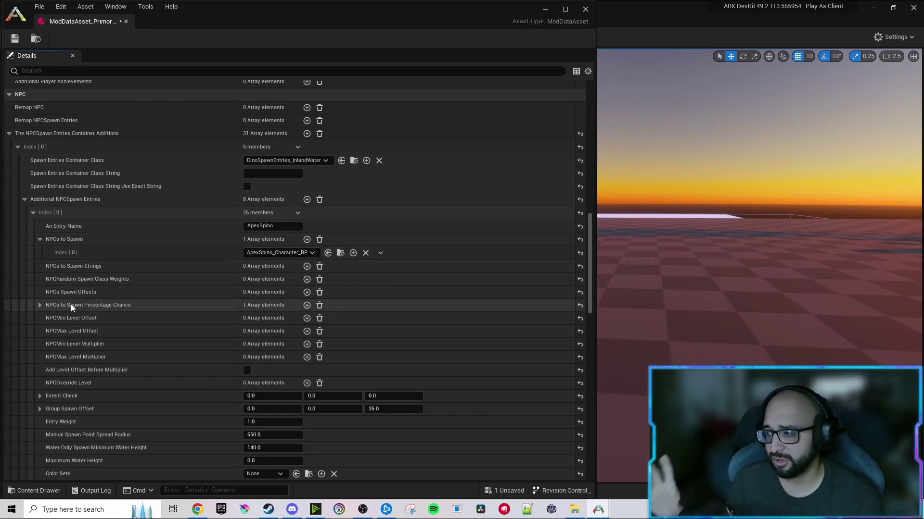
{"action": "scroll", "coordinate": [86, 308], "scroll_direction": "down", "scroll_amount": 3}
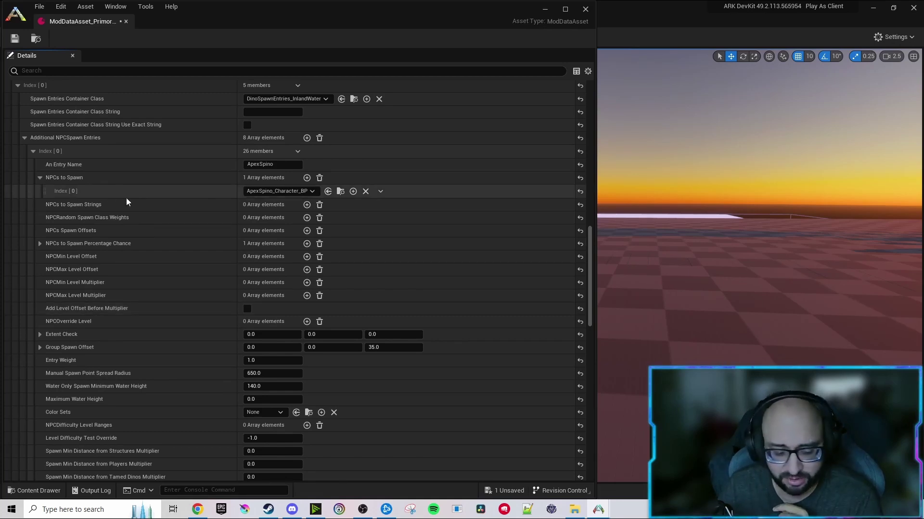
{"action": "left_click", "coordinate": [40, 244]}
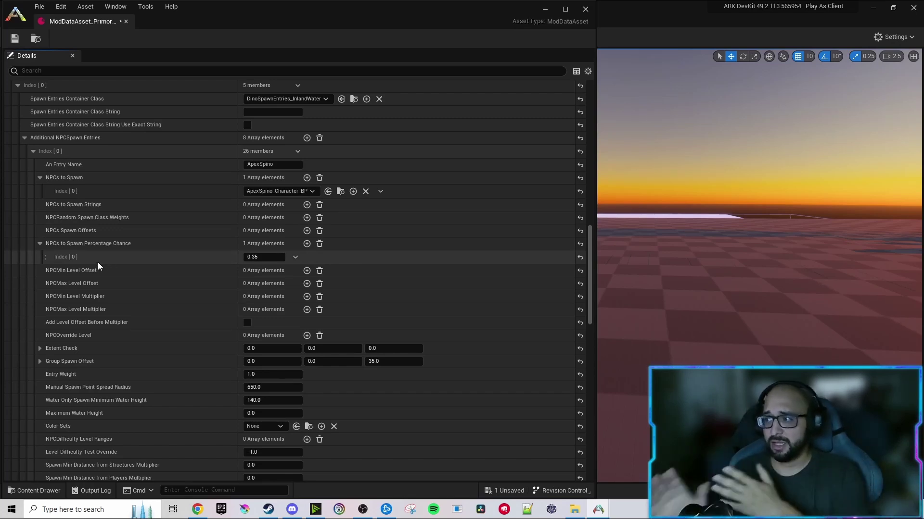
{"action": "left_click", "coordinate": [33, 152]}
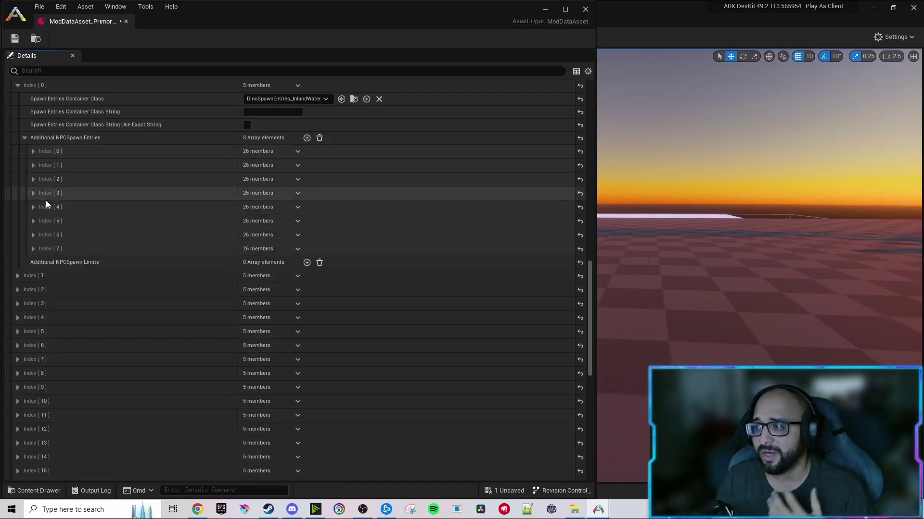
Reopen the ApexSpino spawn entry and examine its Entry Weight.
{"action": "scroll", "coordinate": [94, 267], "scroll_direction": "up", "scroll_amount": 2}
{"action": "scroll", "coordinate": [96, 269], "scroll_direction": "up", "scroll_amount": 1}
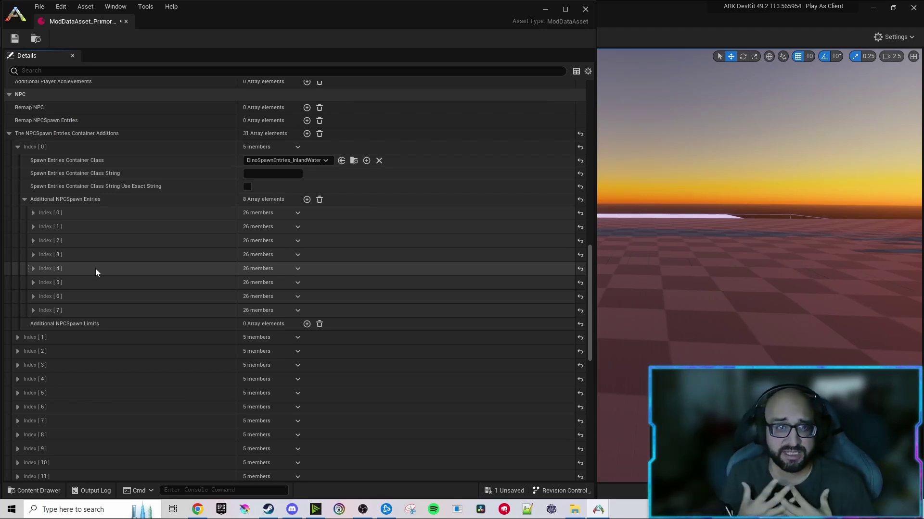
{"action": "left_click", "coordinate": [34, 213]}
{"action": "scroll", "coordinate": [74, 287], "scroll_direction": "down", "scroll_amount": 2}
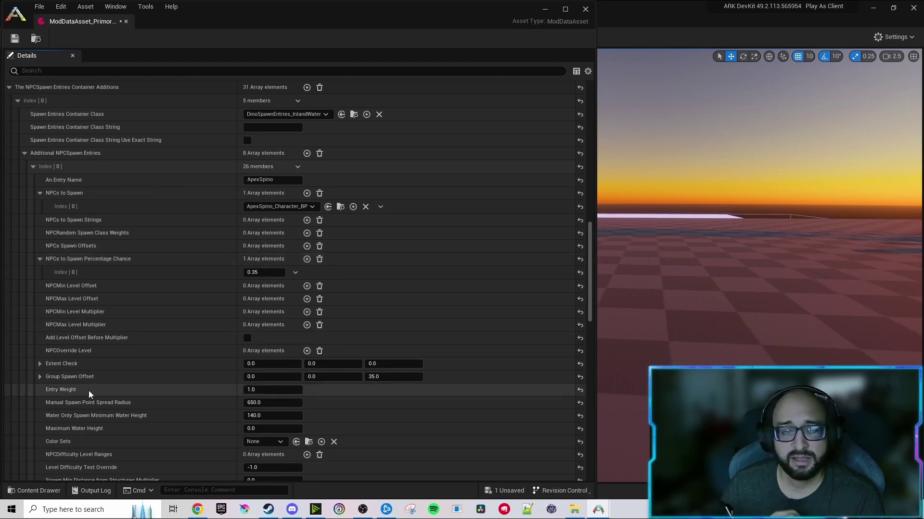
Collapse Additional NPCSpawn Entries and its parent Index 0, and look through the remaining container additions.
{"action": "left_click", "coordinate": [24, 153]}
{"action": "left_click", "coordinate": [18, 100]}
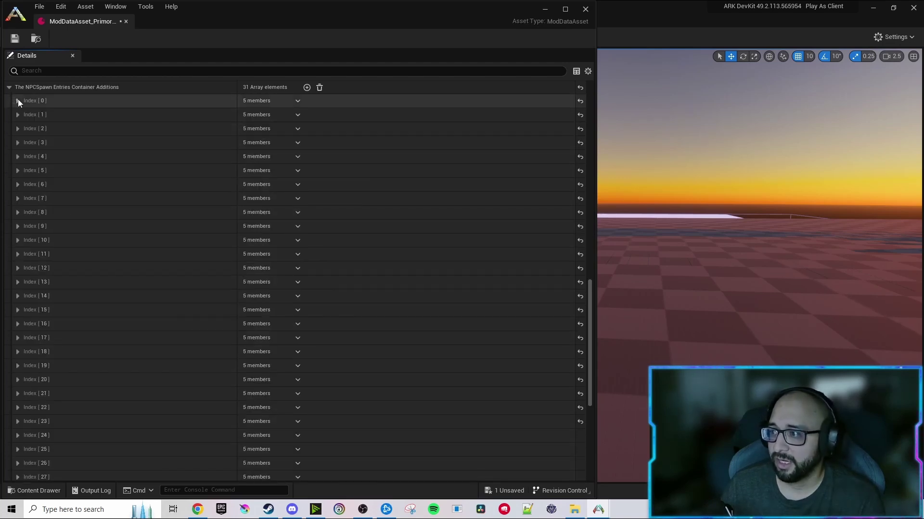
{"action": "scroll", "coordinate": [42, 186], "scroll_direction": "up", "scroll_amount": 3}
{"action": "scroll", "coordinate": [42, 194], "scroll_direction": "down", "scroll_amount": 6}
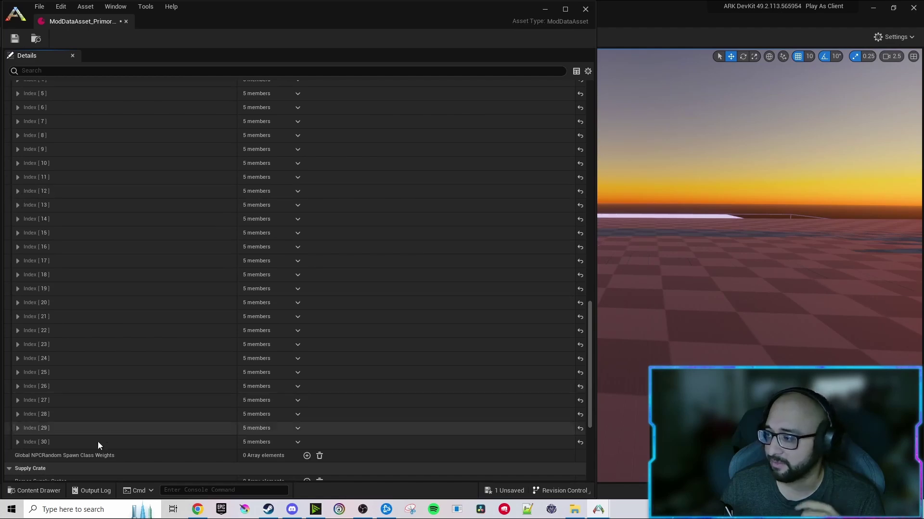
Examine the Index 0 spawn container settings again, and collapse it along with The NPCSpawn Entries Container Additions.
{"action": "scroll", "coordinate": [150, 308], "scroll_direction": "up", "scroll_amount": 3}
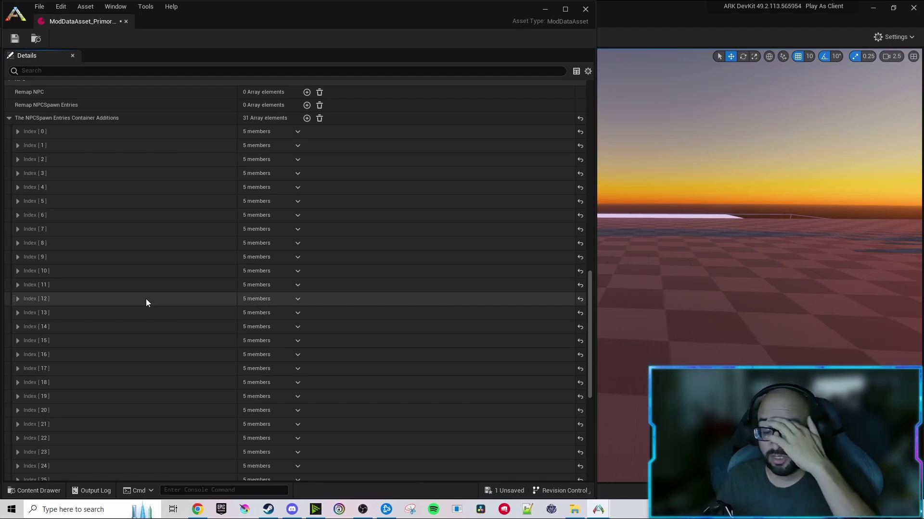
{"action": "left_click", "coordinate": [18, 131]}
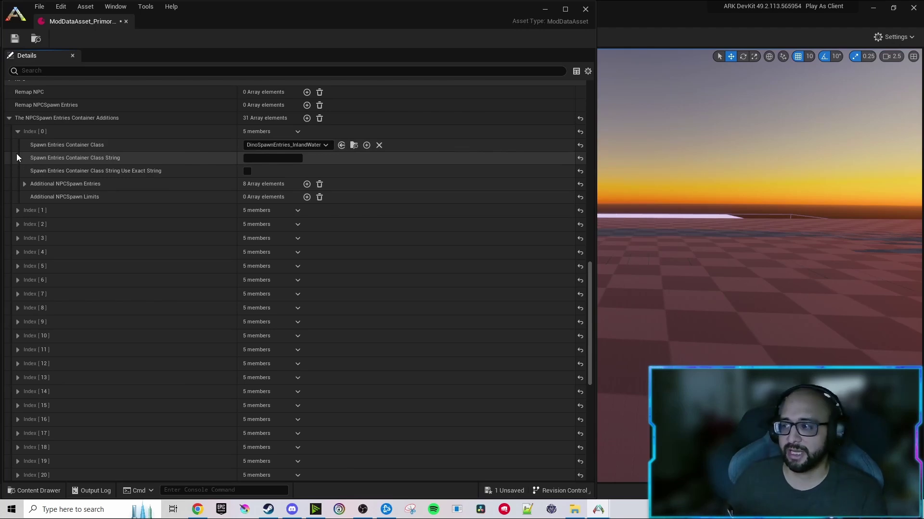
{"action": "scroll", "coordinate": [45, 199], "scroll_direction": "up", "scroll_amount": 1}
{"action": "scroll", "coordinate": [45, 198], "scroll_direction": "up", "scroll_amount": 1}
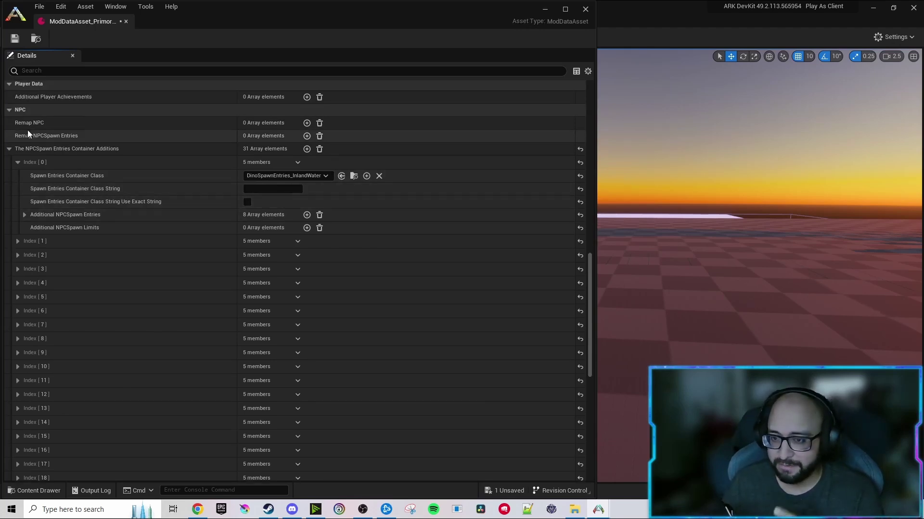
{"action": "left_click", "coordinate": [18, 162]}
{"action": "left_click", "coordinate": [9, 149]}
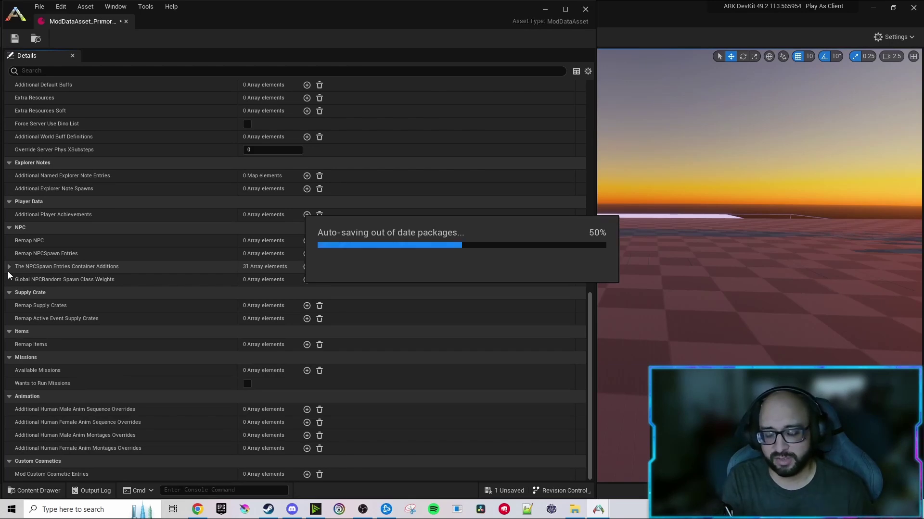
Examine the Index 1 container addition's Spawn Entries Container Class and Additional NPCSpawn Entries, and collapse the whole array again.
{"action": "left_click", "coordinate": [8, 267]}
{"action": "left_click", "coordinate": [18, 294]}
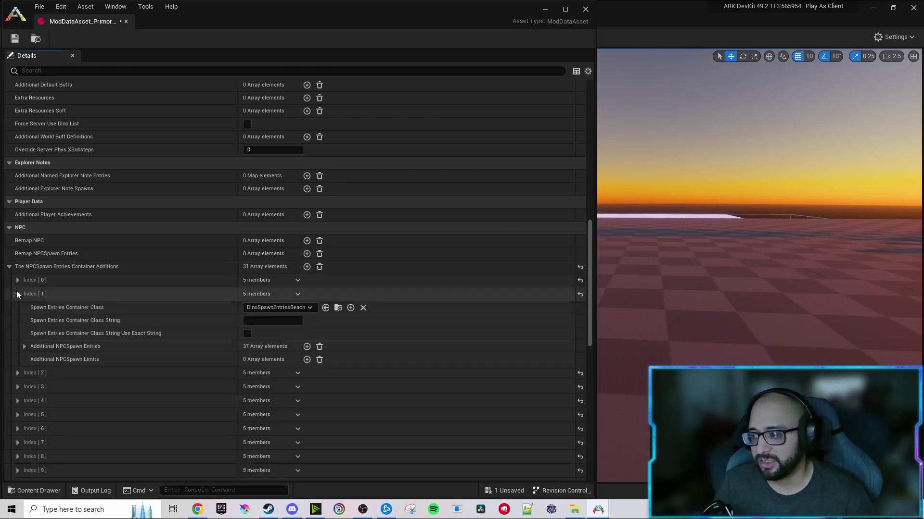
{"action": "left_click", "coordinate": [24, 346]}
{"action": "left_click", "coordinate": [24, 346]}
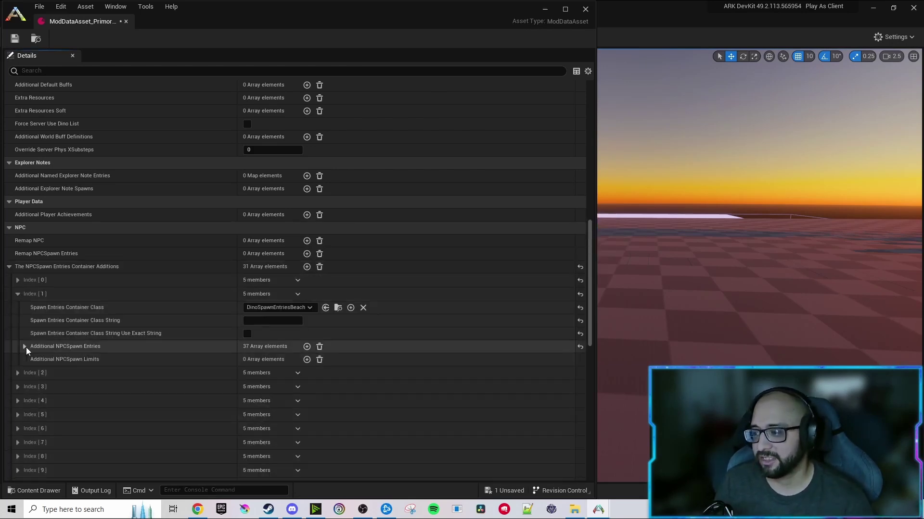
{"action": "left_click", "coordinate": [17, 294]}
{"action": "left_click", "coordinate": [9, 266]}
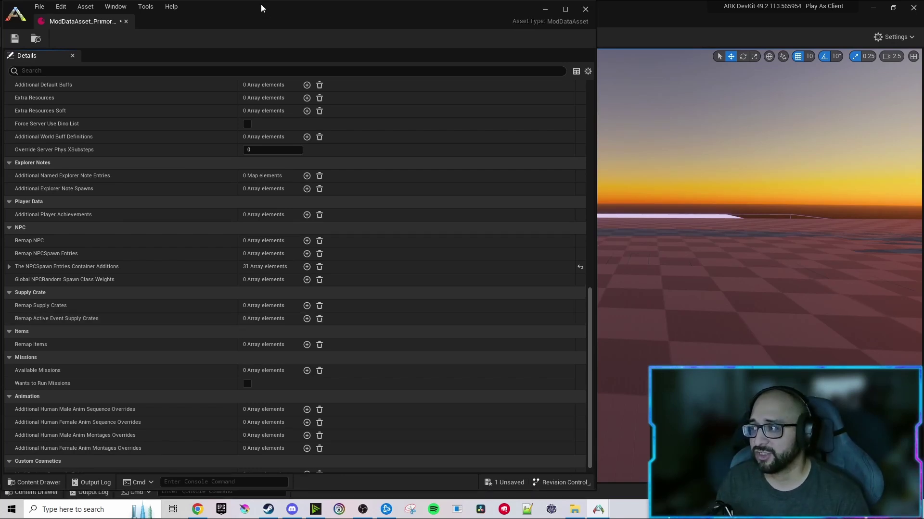
{"action": "left_click_drag", "start_coordinate": [261, 5], "coordinate": [262, 9]}
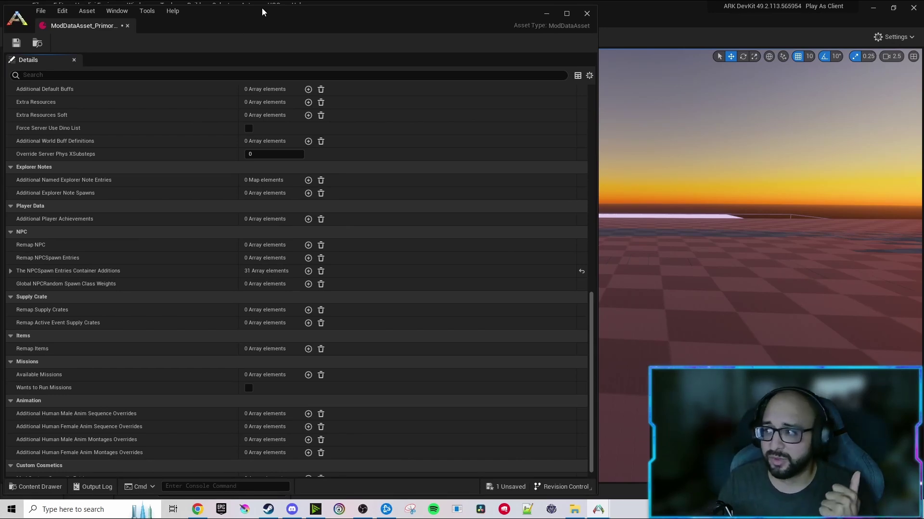
{"action": "left_click_drag", "start_coordinate": [266, 6], "coordinate": [266, 3]}
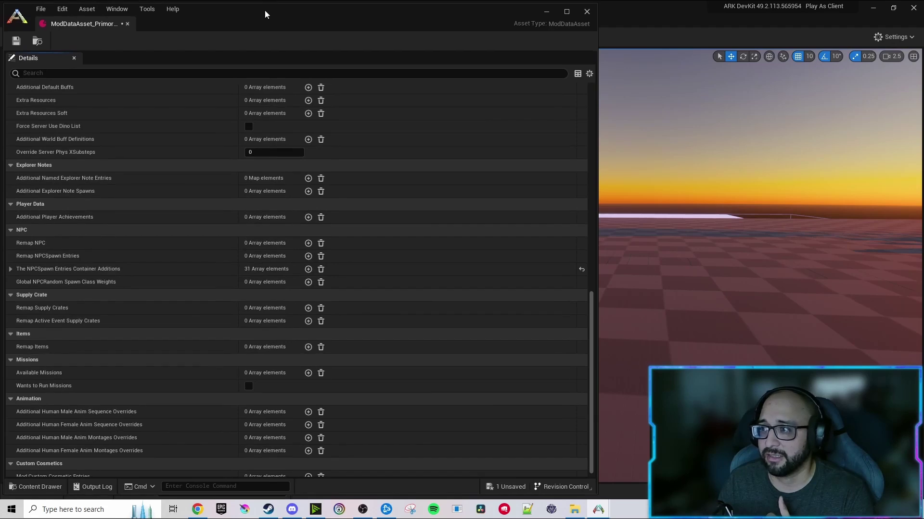